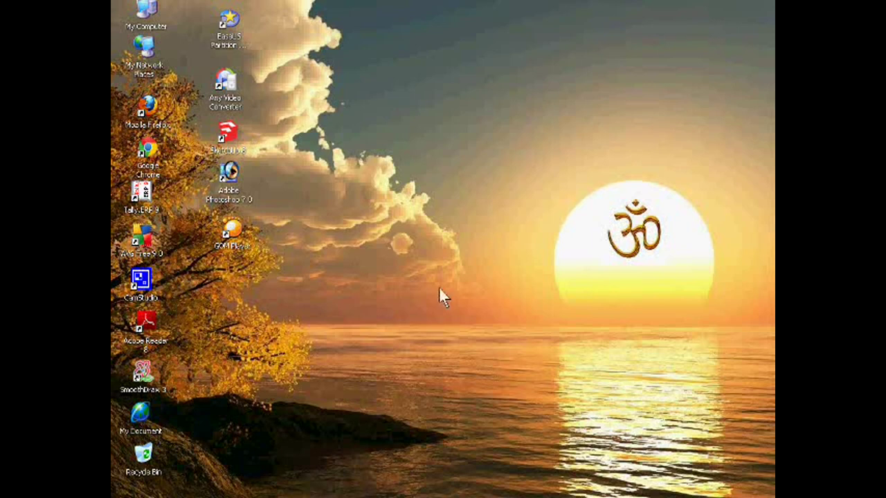
Step: Open the Data for Statutory Audit zip archive on the EDUCATION (E:) drive
{"action": "double_click", "coordinate": [146, 21]}
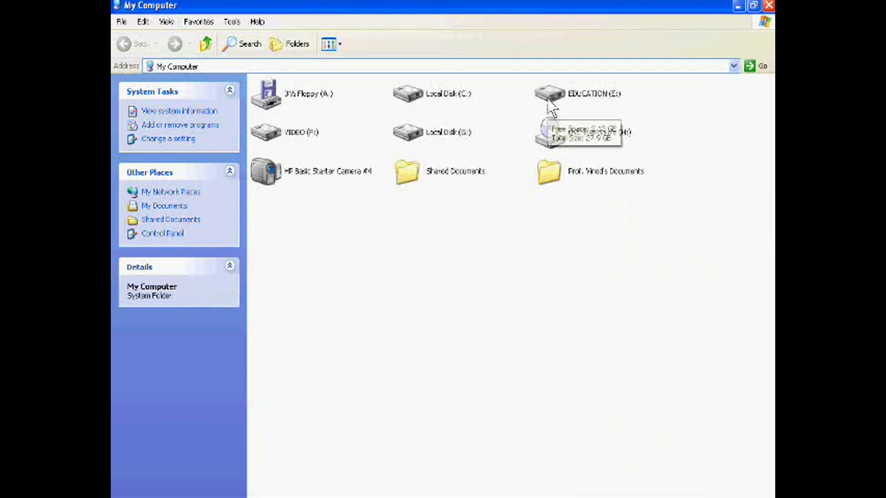
{"action": "left_click", "coordinate": [548, 97]}
{"action": "double_click", "coordinate": [548, 97]}
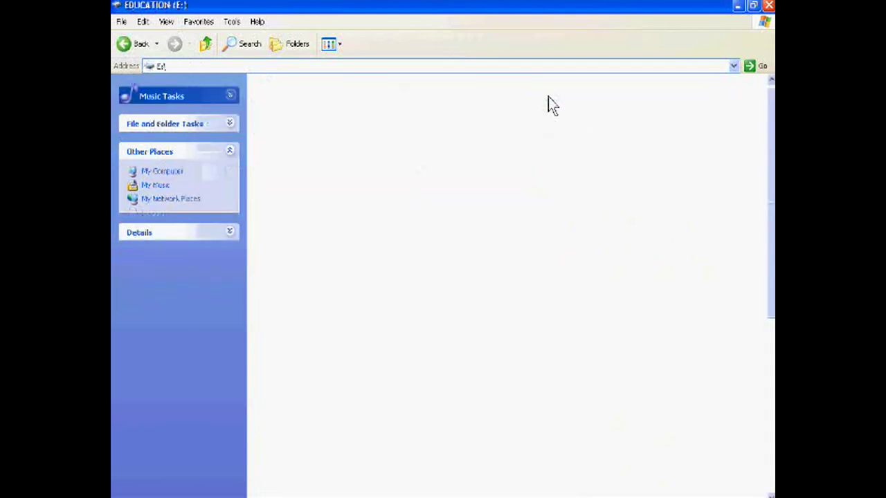
{"action": "scroll", "coordinate": [548, 413], "scroll_direction": "down", "scroll_amount": 5}
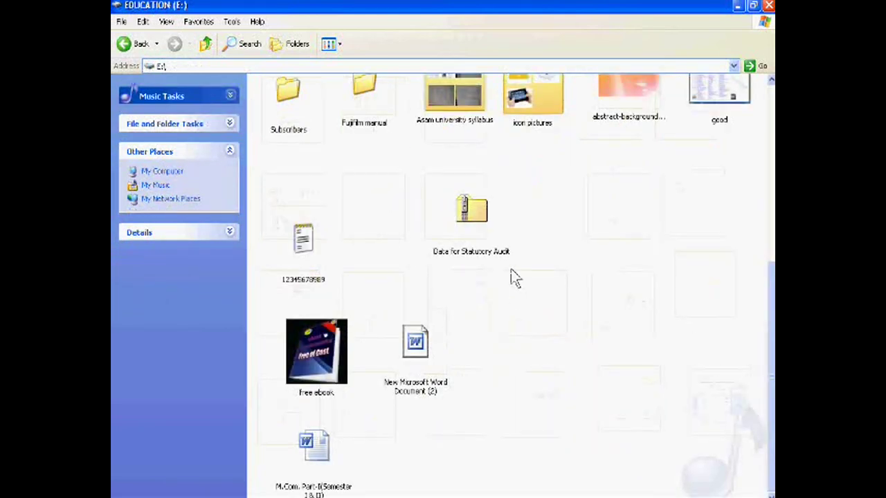
{"action": "mouse_move", "coordinate": [514, 261]}
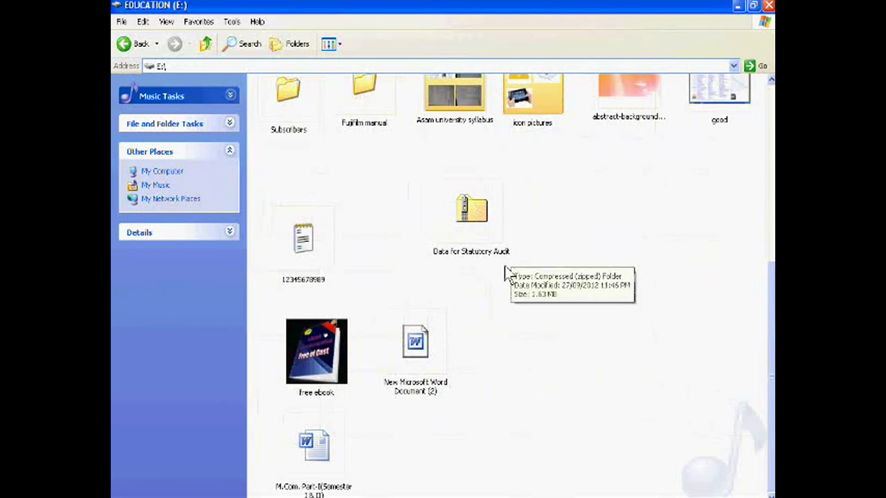
{"action": "left_click", "coordinate": [492, 231]}
{"action": "double_click", "coordinate": [493, 231]}
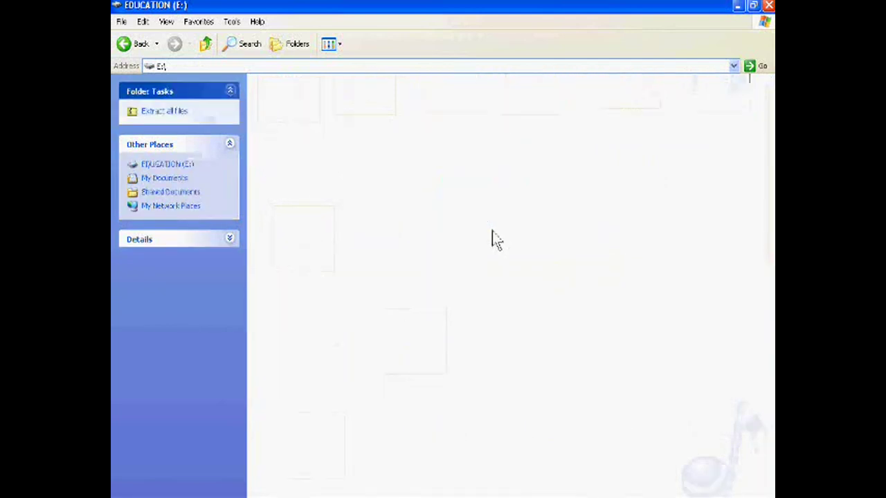
Step: Extract all files of the archive to E:\Data for Statutory Audit and show the extracted files
{"action": "left_click", "coordinate": [121, 25]}
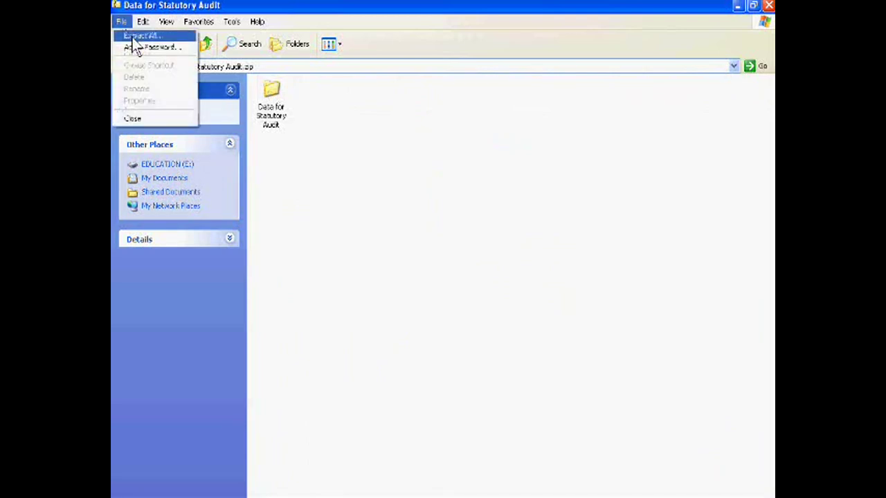
{"action": "left_click", "coordinate": [136, 36]}
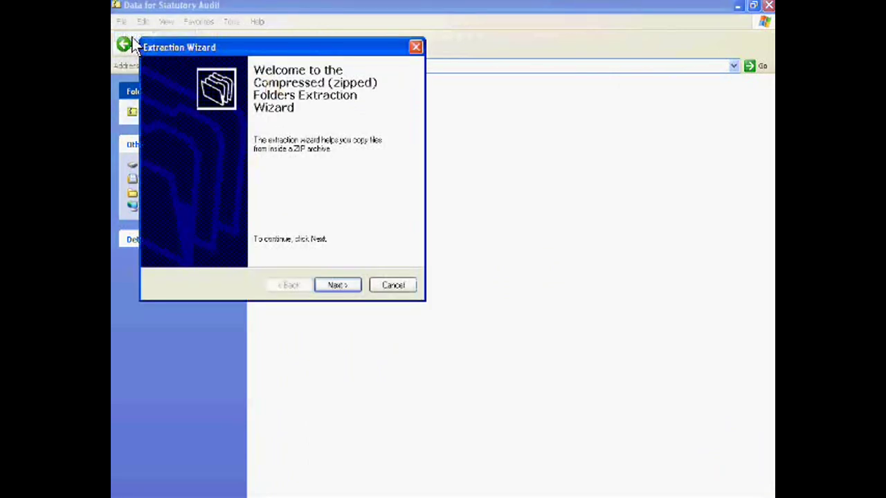
{"action": "left_click", "coordinate": [337, 287]}
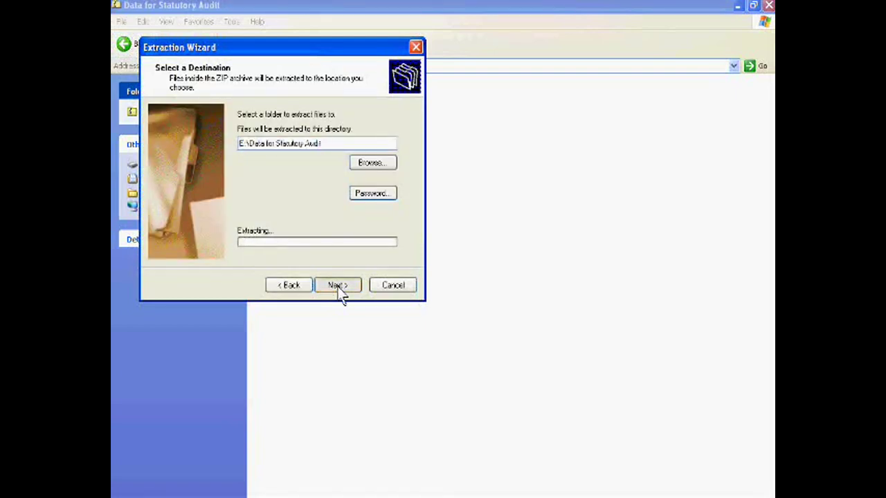
{"action": "left_click", "coordinate": [338, 290]}
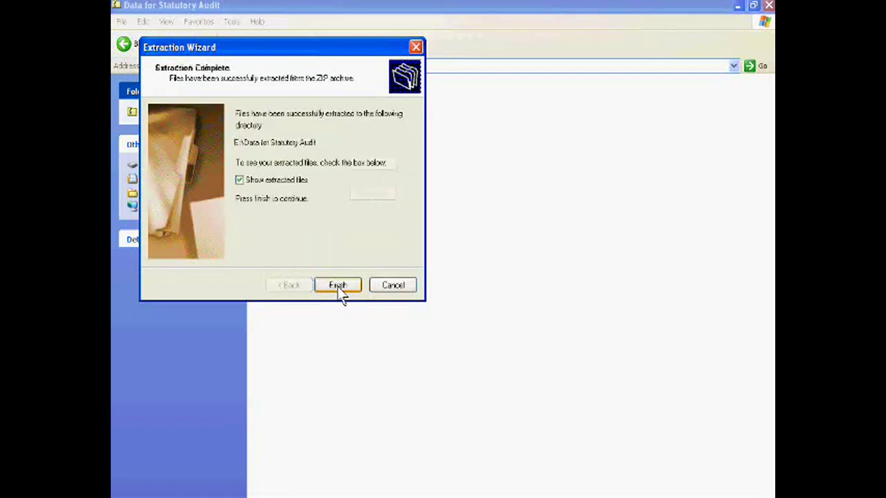
{"action": "left_click", "coordinate": [338, 287]}
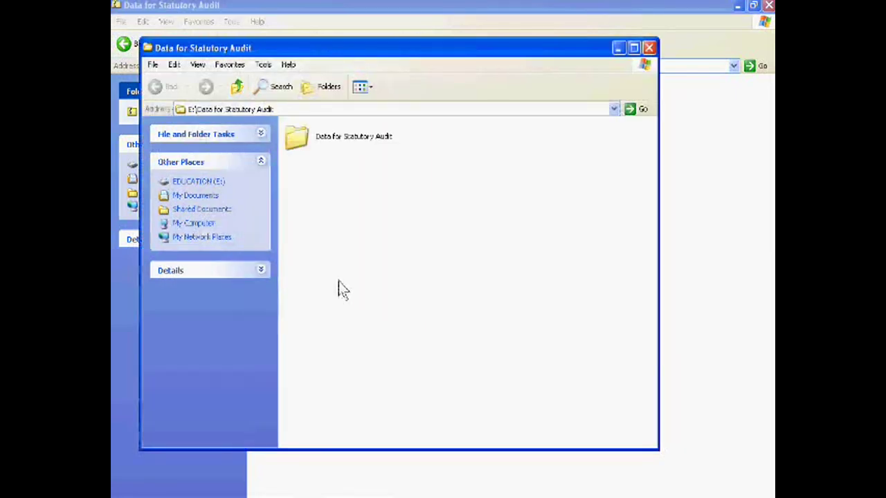
Step: Open the extracted Data for Statutory Audit folder, inspect the contents of subfolder 99995, and return to its parent folder
{"action": "left_click", "coordinate": [633, 48]}
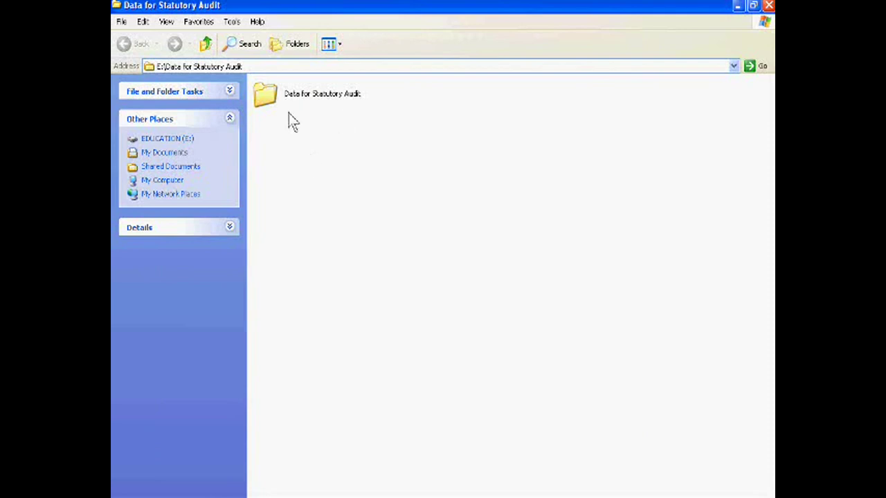
{"action": "double_click", "coordinate": [268, 97]}
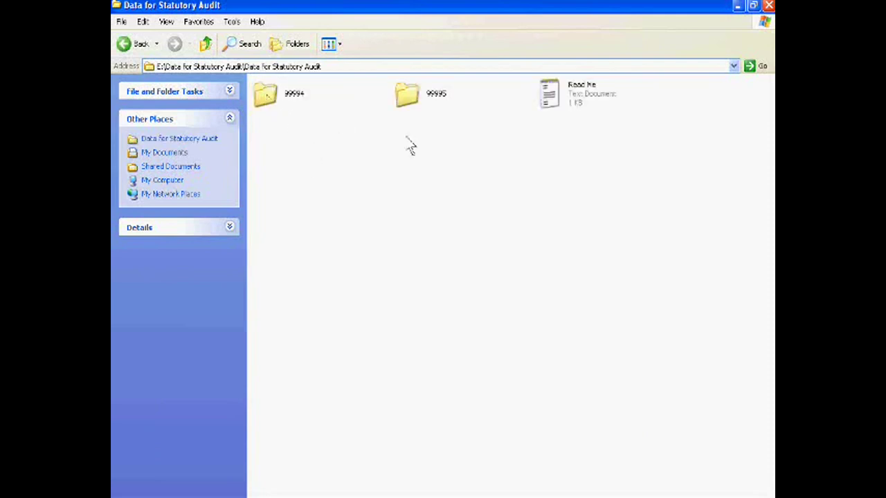
{"action": "left_click", "coordinate": [286, 107]}
{"action": "left_click", "coordinate": [409, 110]}
{"action": "double_click", "coordinate": [409, 104]}
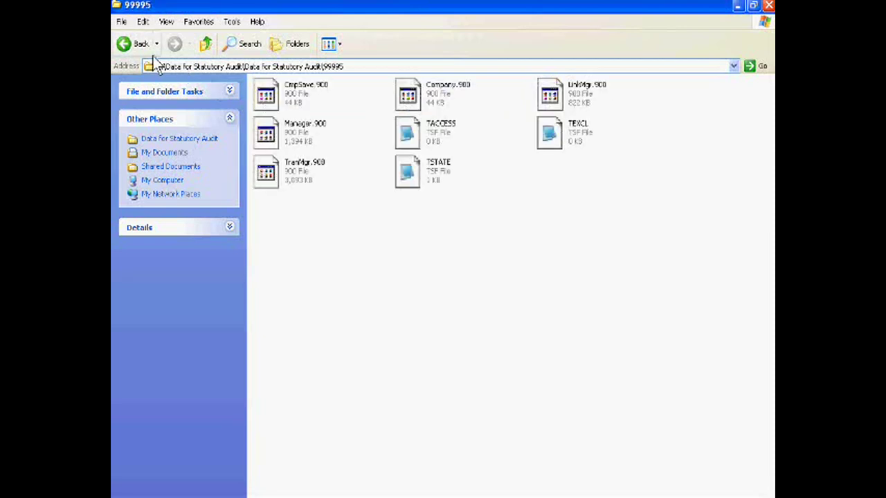
{"action": "left_click", "coordinate": [138, 45]}
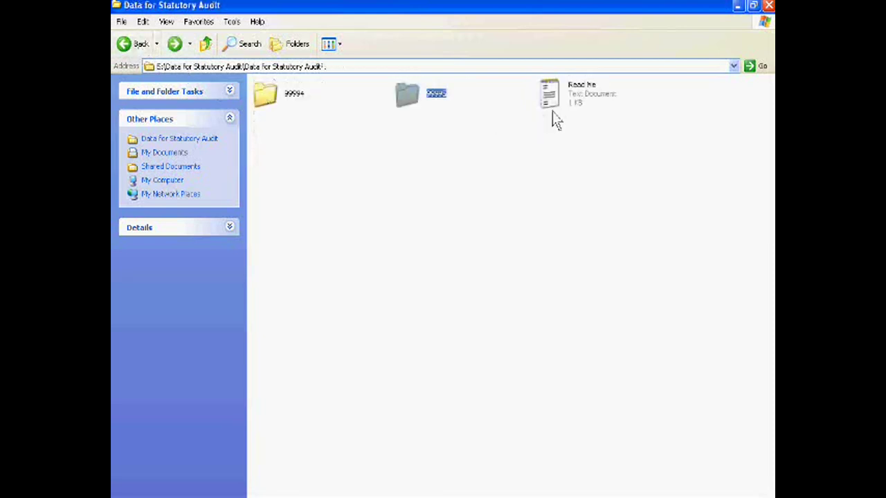
Step: Open the Read Me text document and check the company name given for the audit year
{"action": "double_click", "coordinate": [554, 110]}
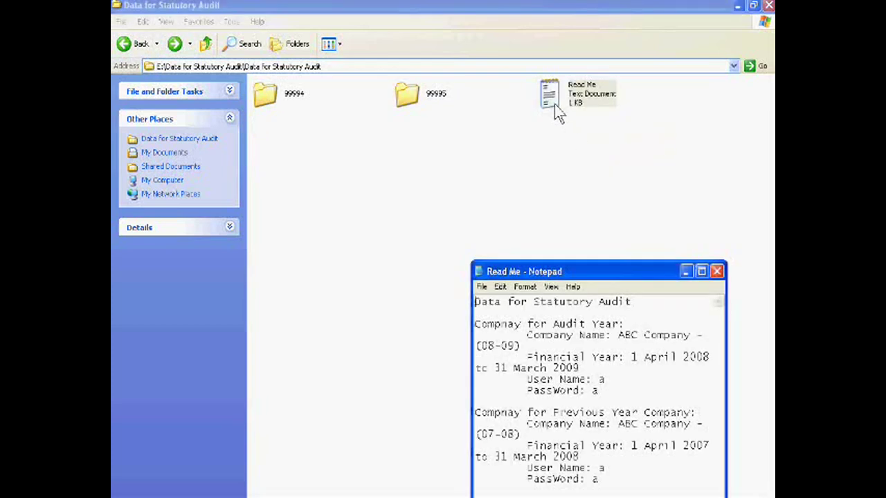
{"action": "left_click_drag", "start_coordinate": [637, 271], "coordinate": [629, 157]}
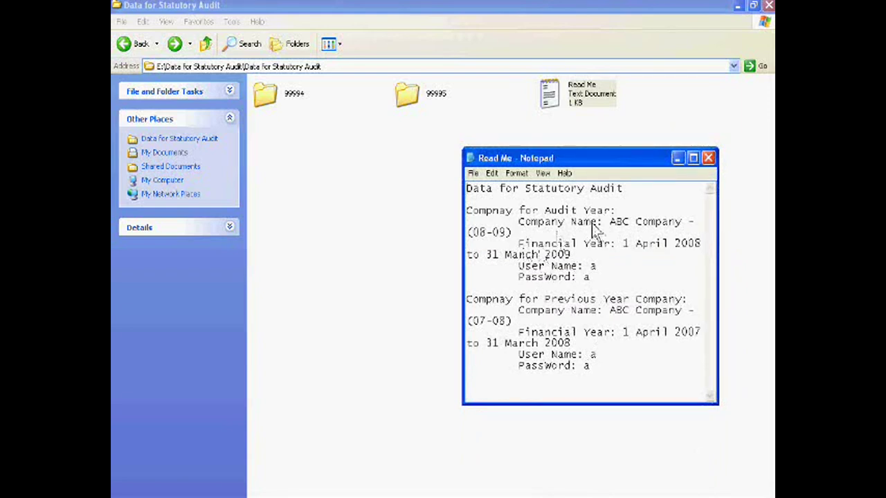
{"action": "left_click_drag", "start_coordinate": [609, 230], "coordinate": [689, 229]}
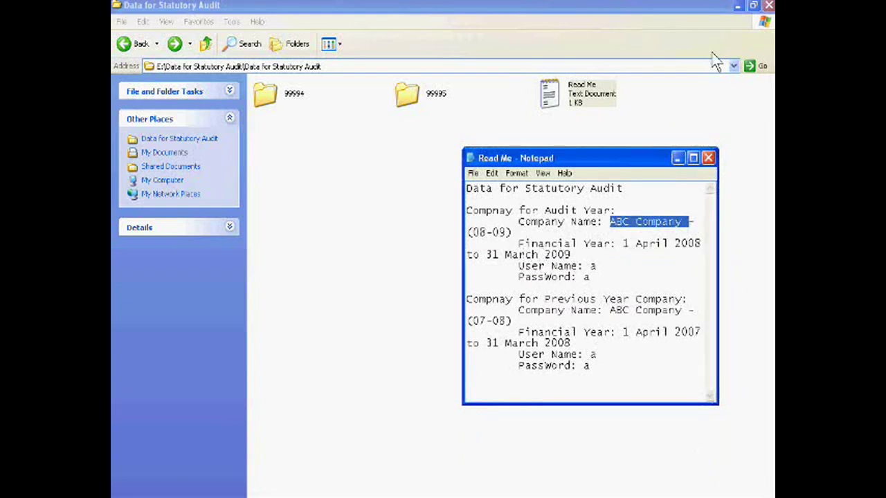
Step: Minimise the folder windows and start Tally.ERP 9 in Educational Mode with the Silver Edition (Single User)
{"action": "left_click", "coordinate": [738, 6]}
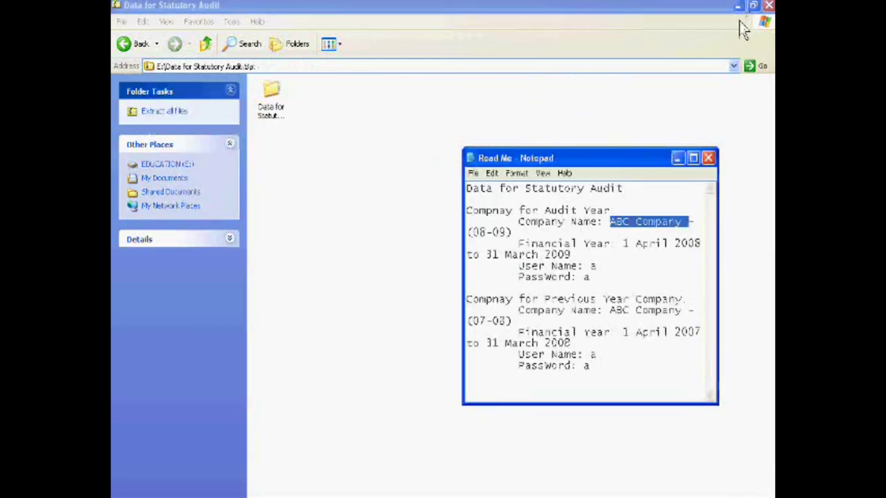
{"action": "left_click", "coordinate": [738, 6]}
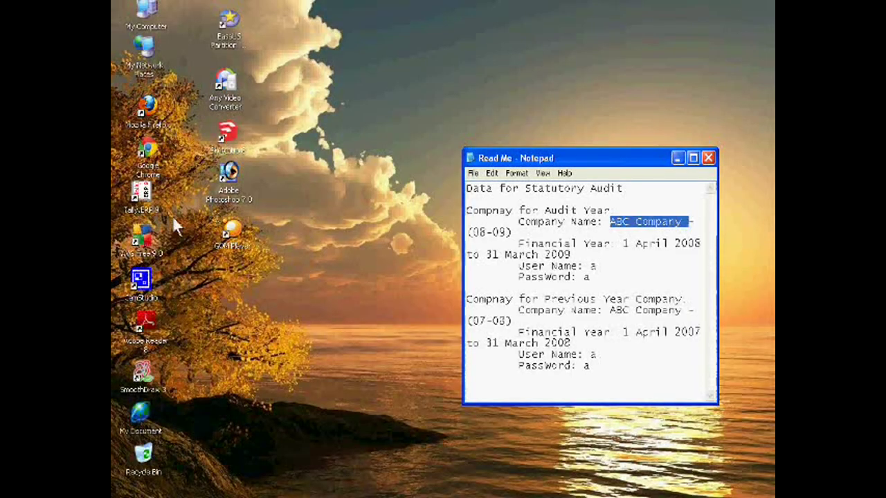
{"action": "double_click", "coordinate": [146, 202]}
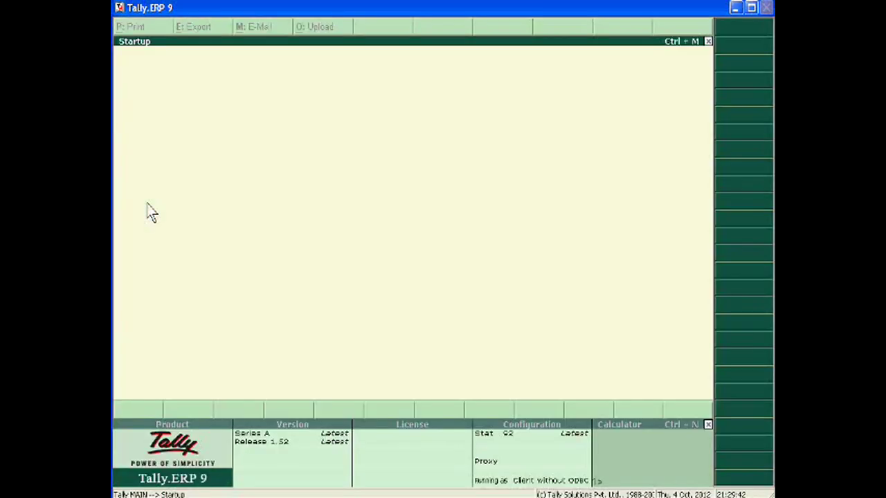
{"action": "key", "text": "Down"}
{"action": "key", "text": "Down"}
{"action": "key", "text": "Down"}
{"action": "key", "text": "Down"}
{"action": "key", "text": "Down"}
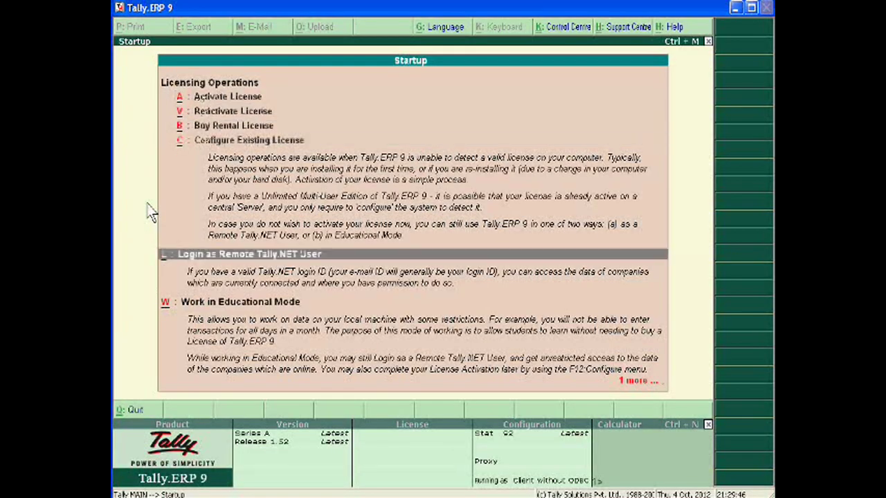
{"action": "key", "text": "Return"}
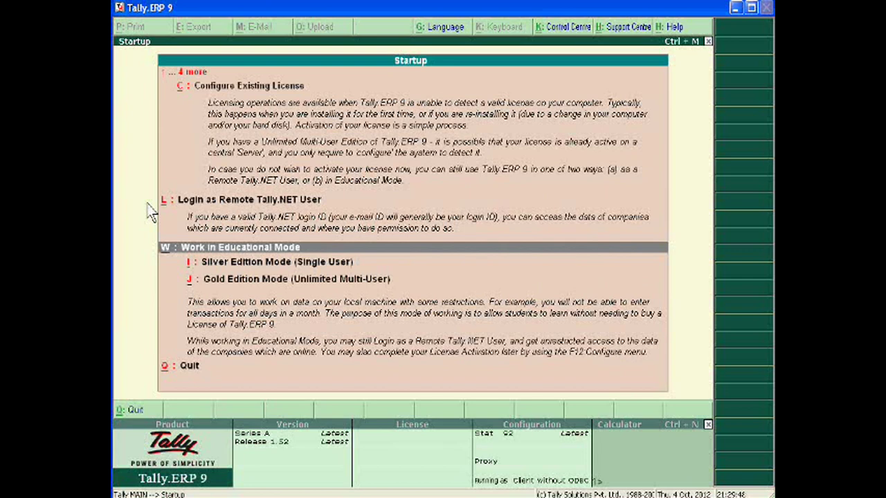
{"action": "key", "text": "Down"}
{"action": "key", "text": "Return"}
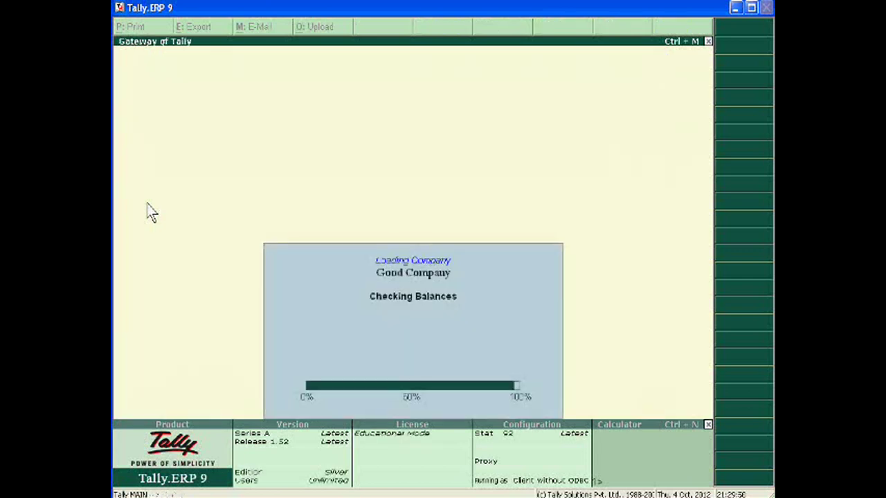
Step: Bring up the list of selectable companies and check the two ABC entries and their periods
{"action": "left_click", "coordinate": [756, 149]}
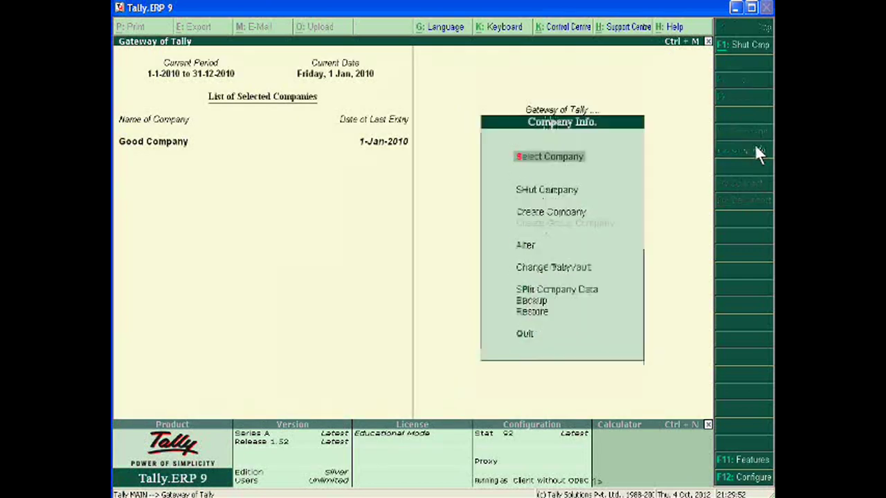
{"action": "key", "text": "Return"}
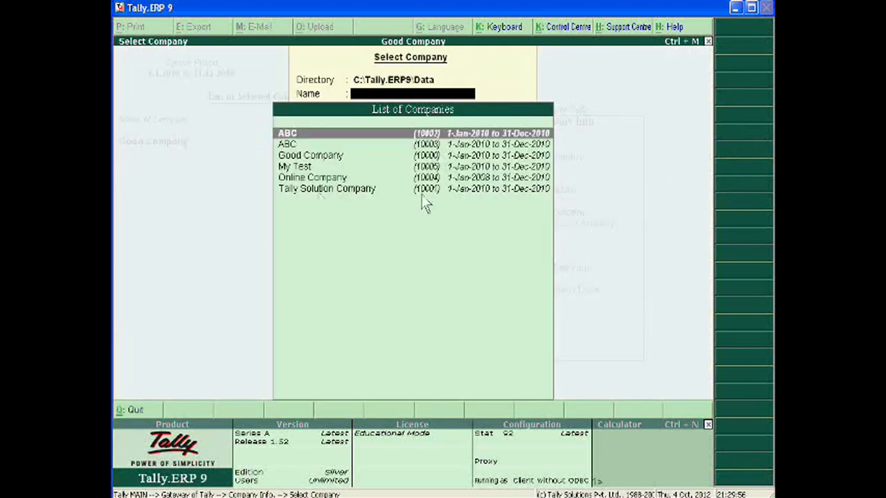
{"action": "key", "text": "Down"}
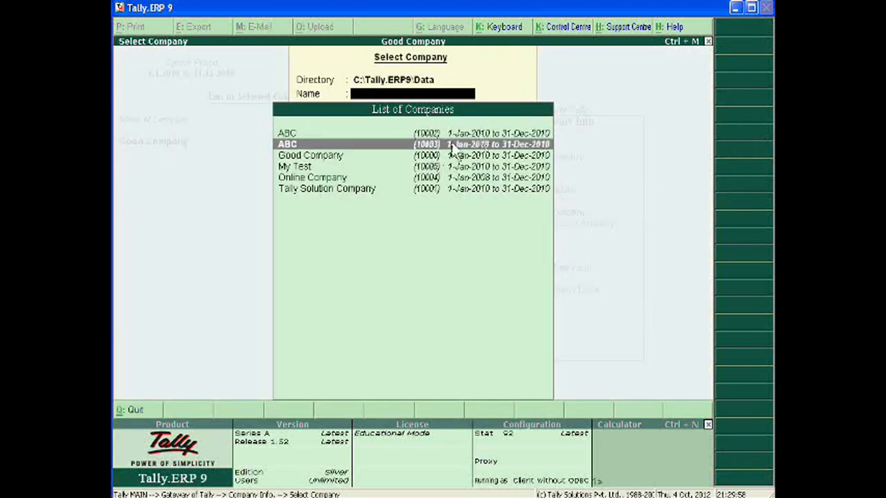
{"action": "key", "text": "Up"}
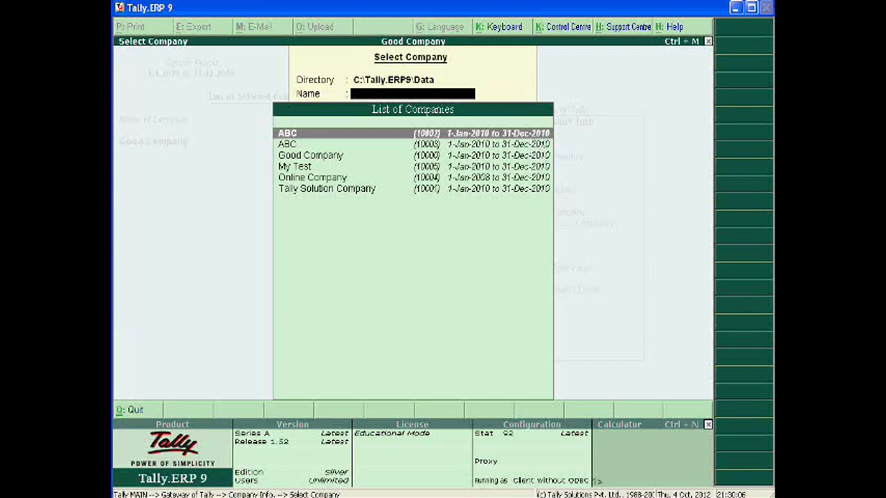
Step: Switch to the Read Me notes and compare the financial years of the audit-year and previous-year companies with the company list
{"action": "left_click", "coordinate": [208, 484]}
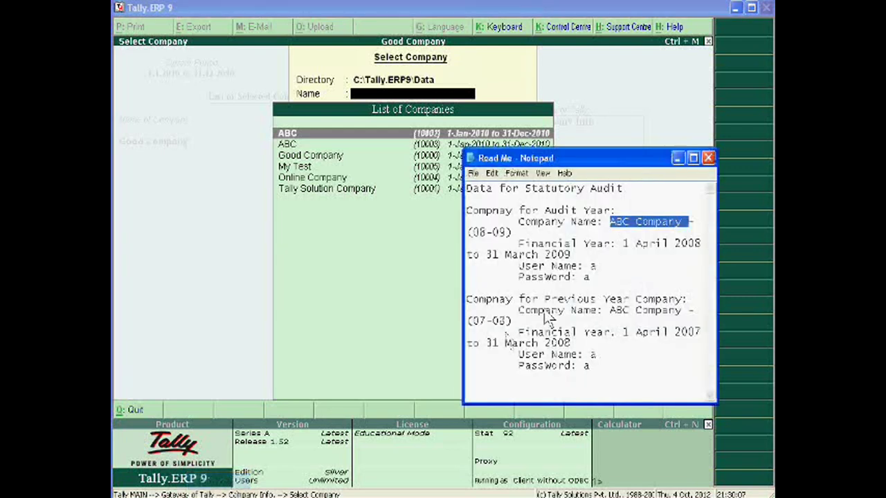
{"action": "left_click_drag", "start_coordinate": [617, 244], "coordinate": [723, 253]}
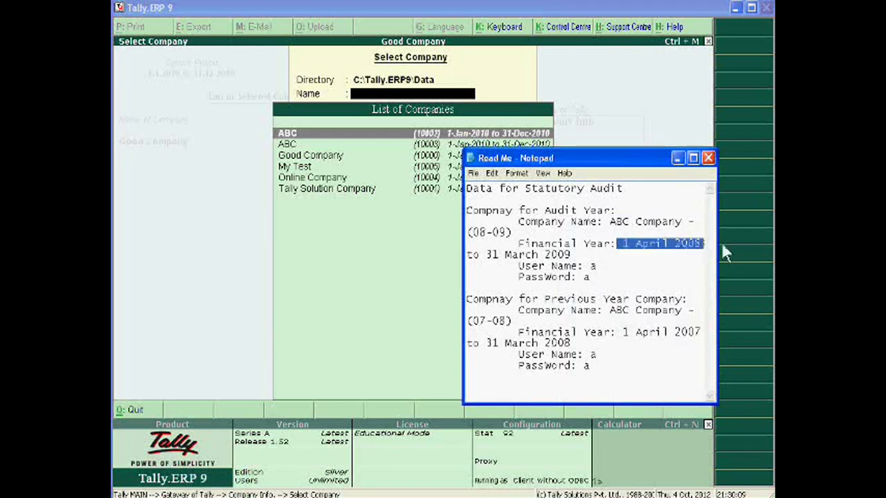
{"action": "left_click_drag", "start_coordinate": [526, 254], "coordinate": [552, 261]}
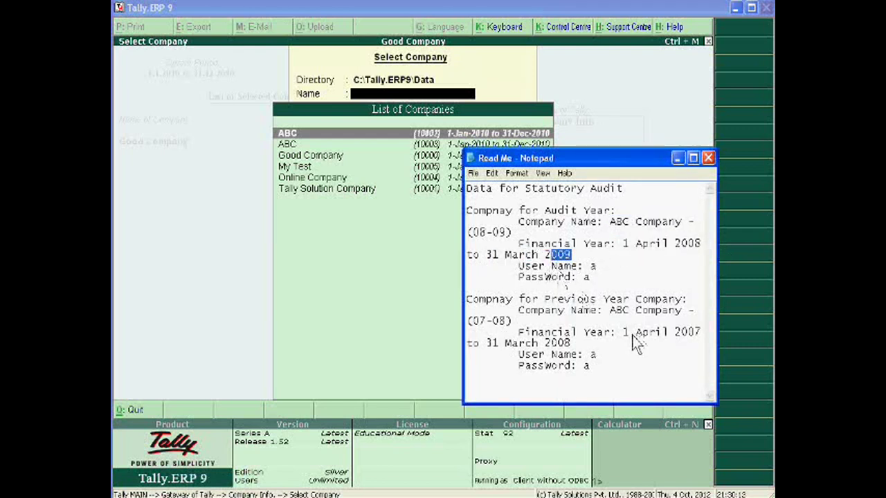
{"action": "left_click_drag", "start_coordinate": [618, 334], "coordinate": [711, 338]}
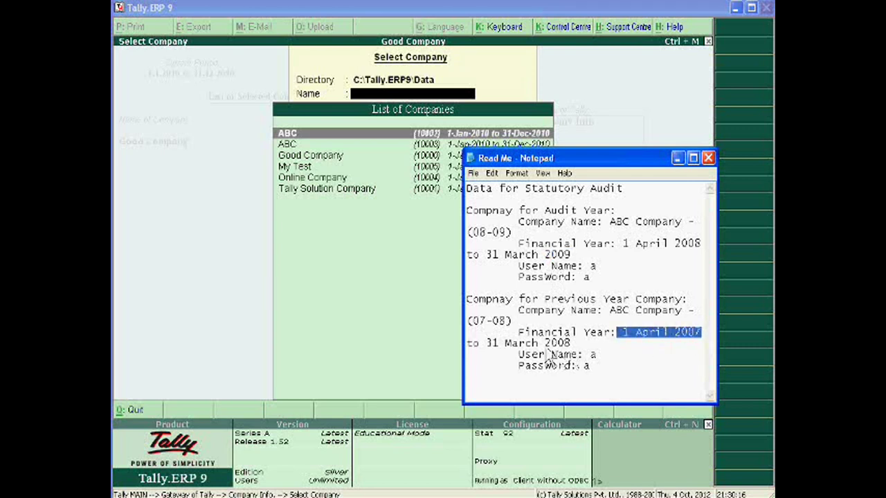
{"action": "left_click_drag", "start_coordinate": [574, 343], "coordinate": [470, 345]}
{"action": "left_click_drag", "start_coordinate": [578, 158], "coordinate": [520, 142]}
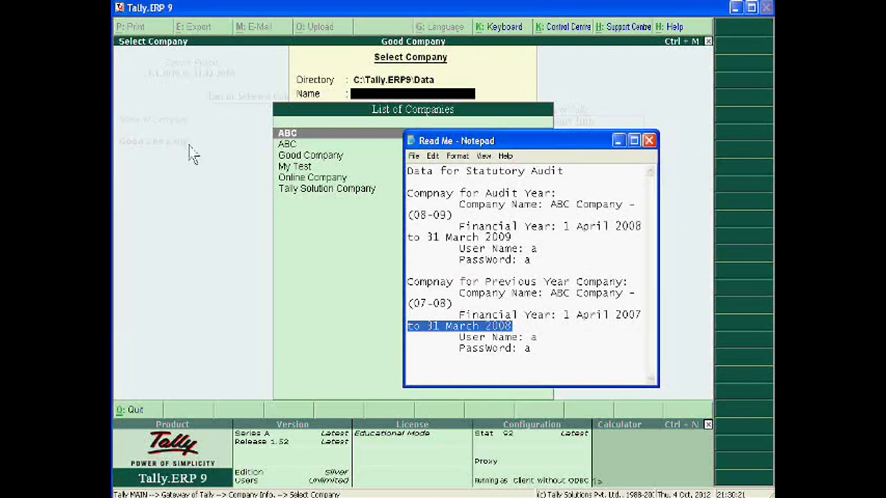
Step: Leave the company selection without choosing a company and quit Tally.ERP 9
{"action": "left_click", "coordinate": [168, 130]}
{"action": "key", "text": "Escape"}
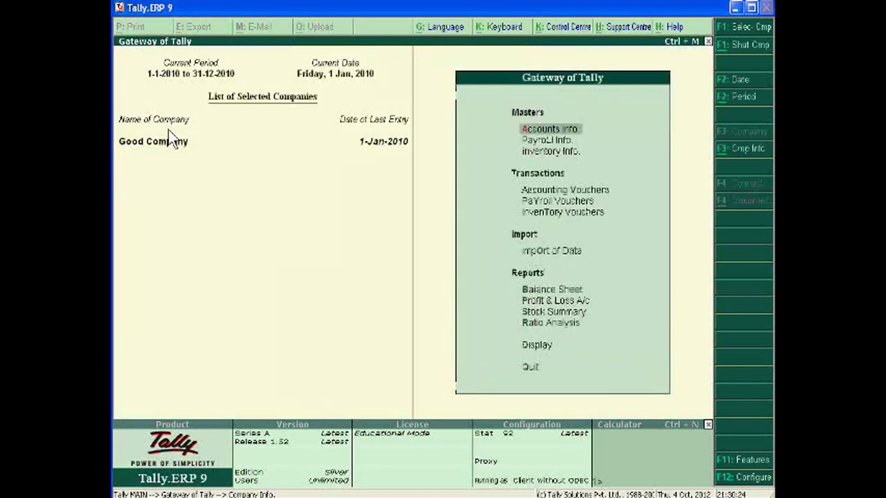
{"action": "key", "text": "Escape"}
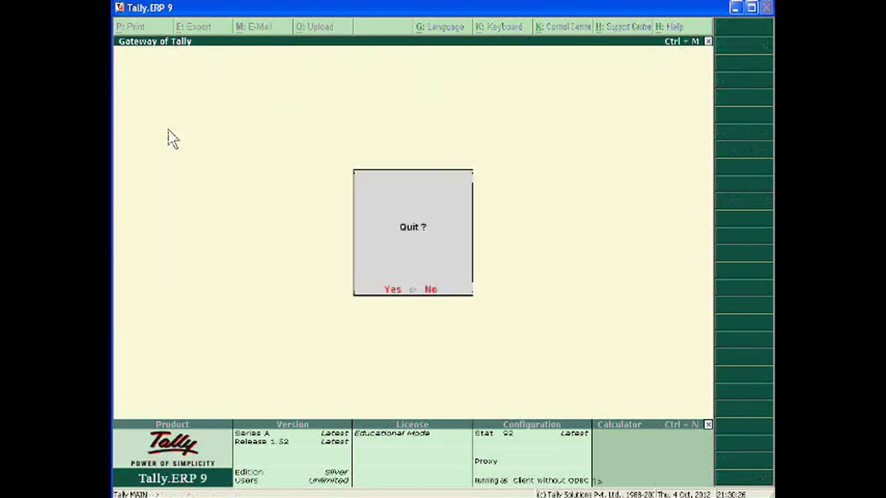
{"action": "key", "text": "Return"}
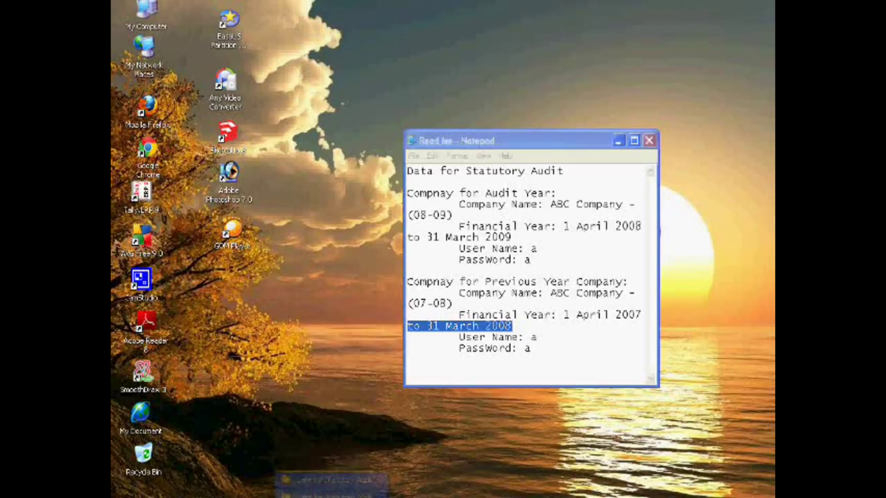
Step: Copy folders 99994 and 99995 from the extracted Data for Statutory Audit folder into C:\Tally.ERP9\Data and close the folder window
{"action": "left_click", "coordinate": [324, 483]}
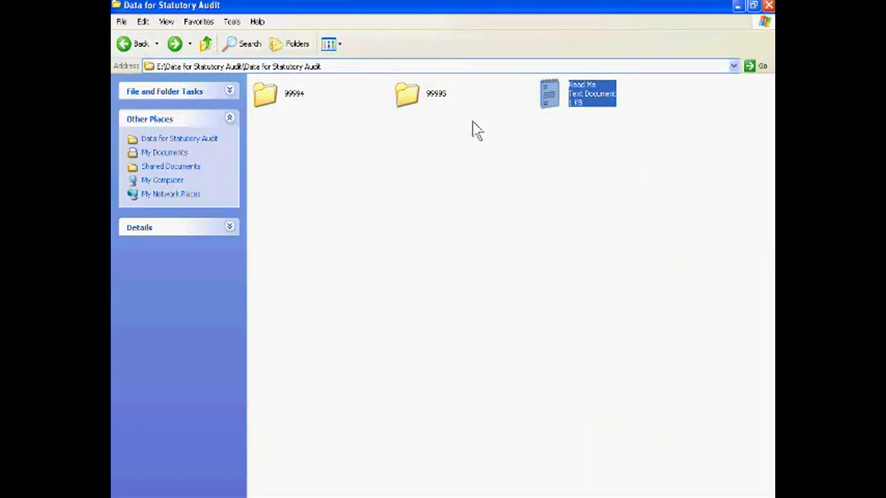
{"action": "left_click_drag", "start_coordinate": [465, 128], "coordinate": [268, 92]}
{"action": "right_click", "coordinate": [268, 92]}
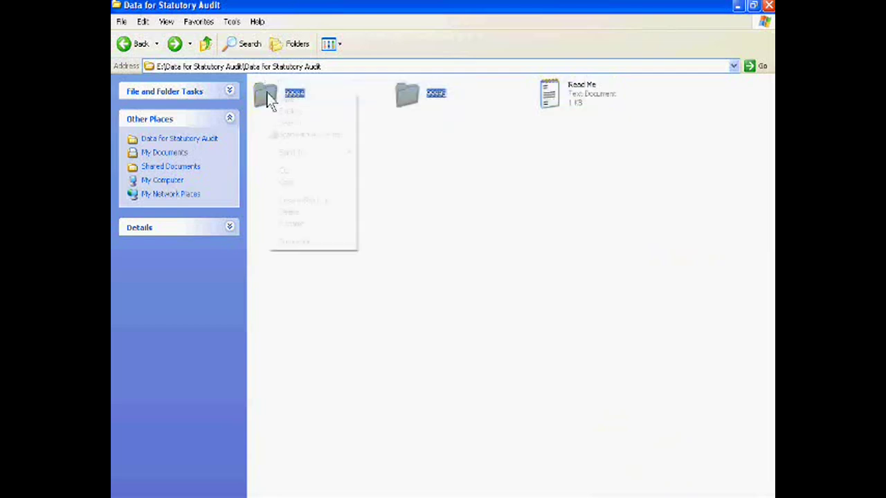
{"action": "left_click", "coordinate": [306, 186]}
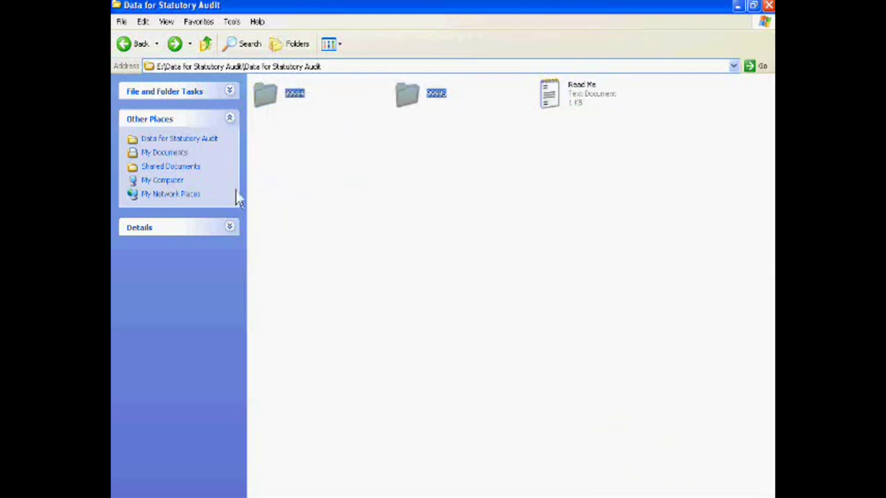
{"action": "left_click", "coordinate": [174, 183]}
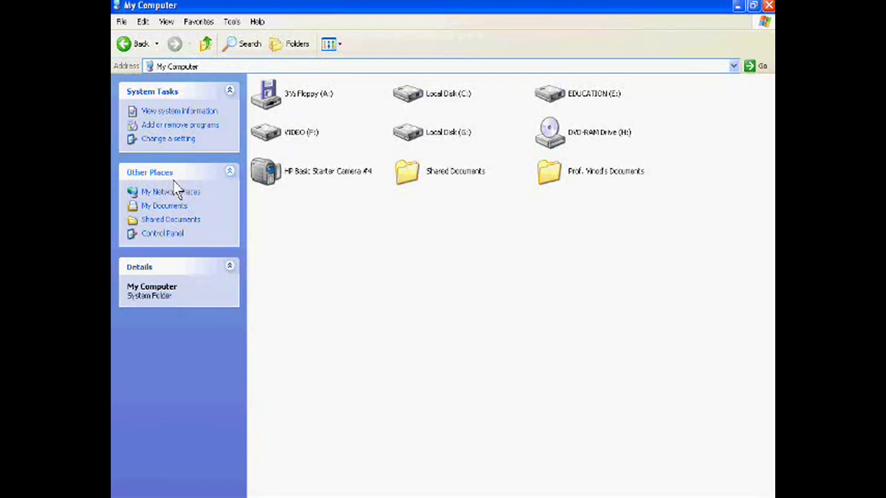
{"action": "double_click", "coordinate": [435, 95]}
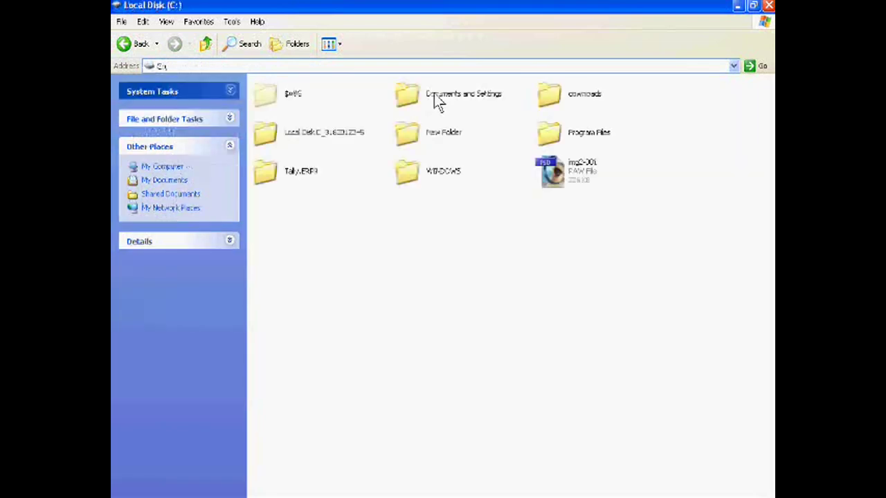
{"action": "double_click", "coordinate": [299, 181]}
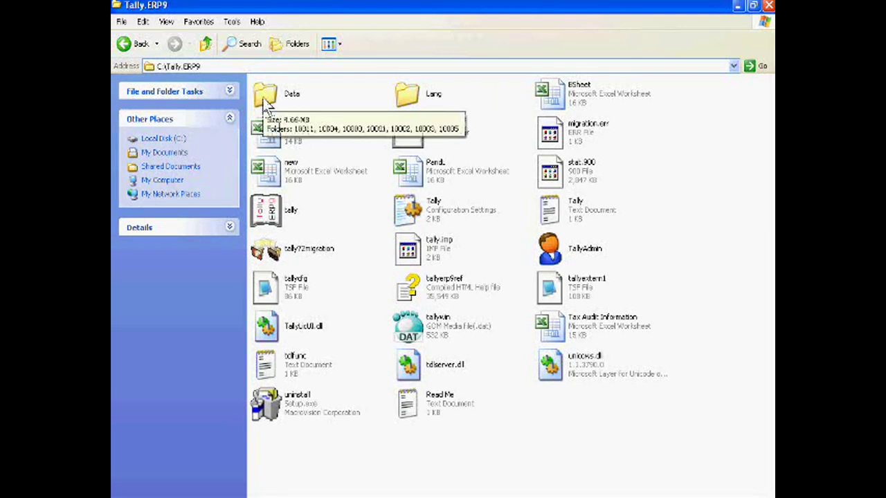
{"action": "double_click", "coordinate": [267, 99]}
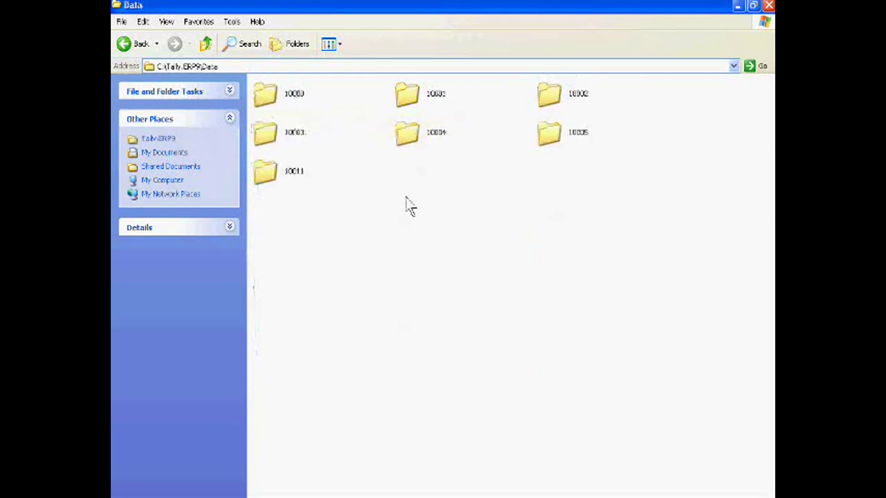
{"action": "right_click", "coordinate": [413, 162]}
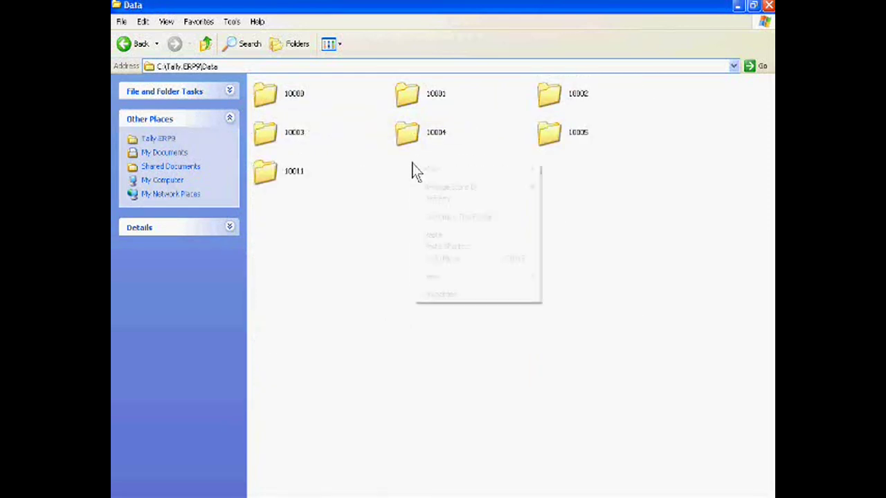
{"action": "left_click", "coordinate": [445, 236]}
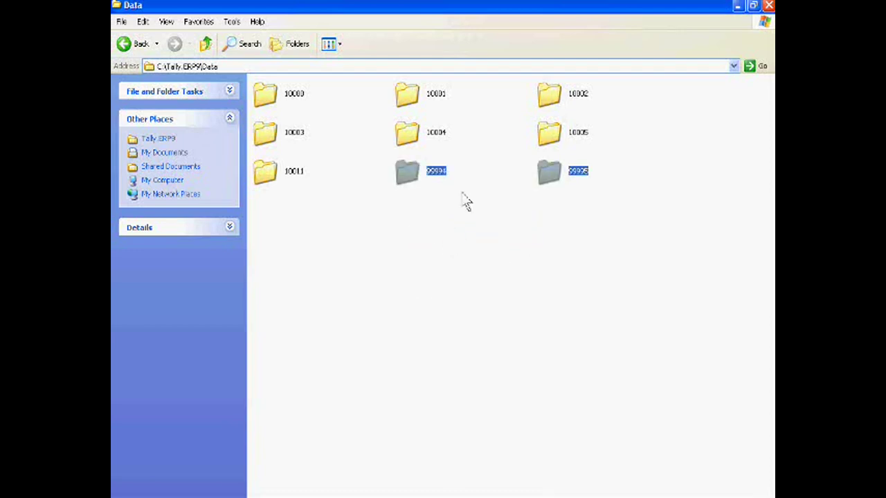
{"action": "left_click", "coordinate": [768, 5]}
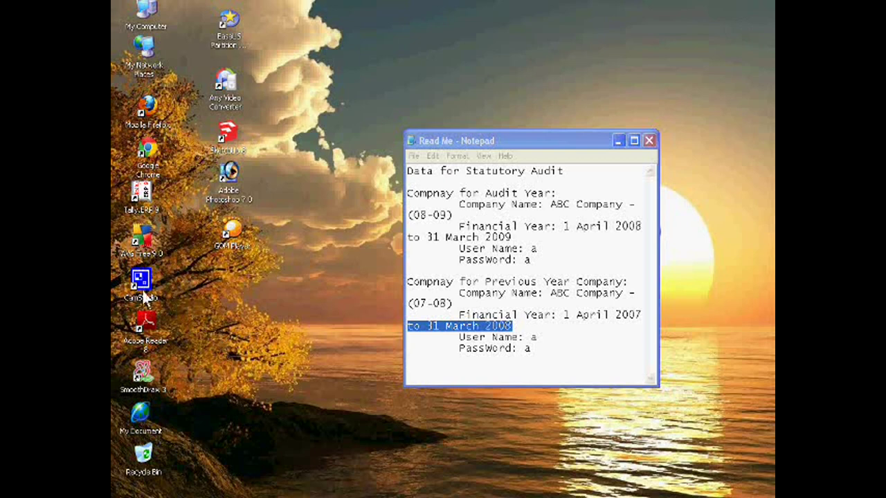
Step: Start Tally.ERP 9 again in Educational Mode with the Silver Edition (Single User)
{"action": "left_click", "coordinate": [141, 206]}
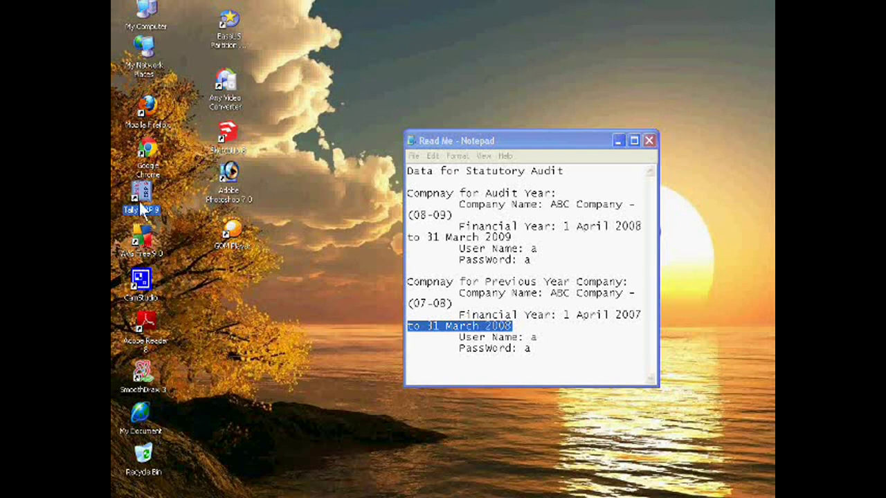
{"action": "double_click", "coordinate": [141, 205]}
{"action": "key", "text": "Down"}
{"action": "key", "text": "Down"}
{"action": "key", "text": "Down"}
{"action": "key", "text": "Down"}
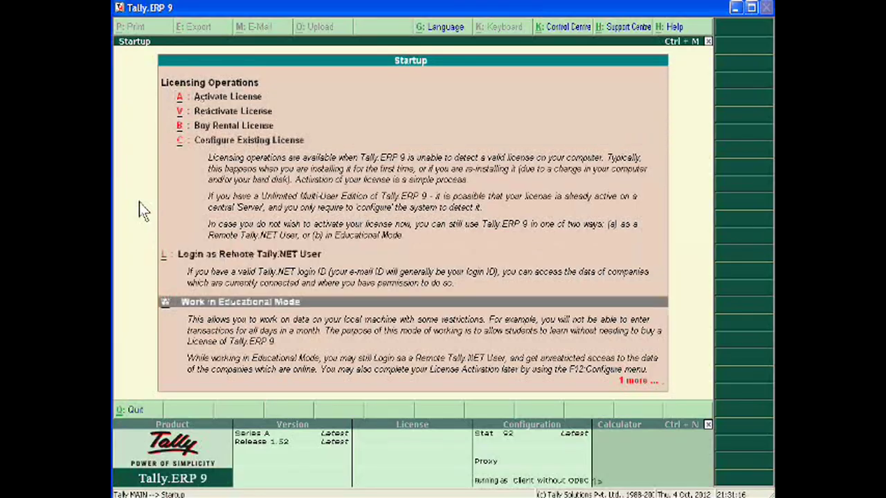
{"action": "key", "text": "Return"}
{"action": "key", "text": "Down"}
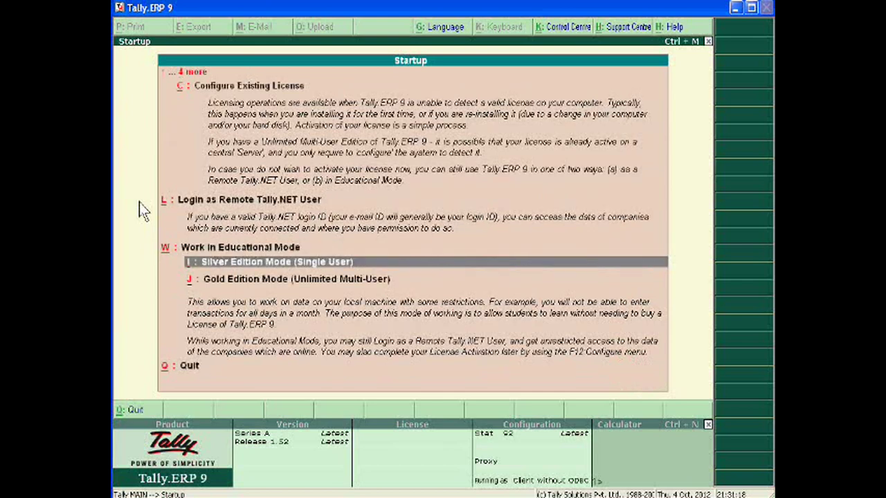
{"action": "key", "text": "Return"}
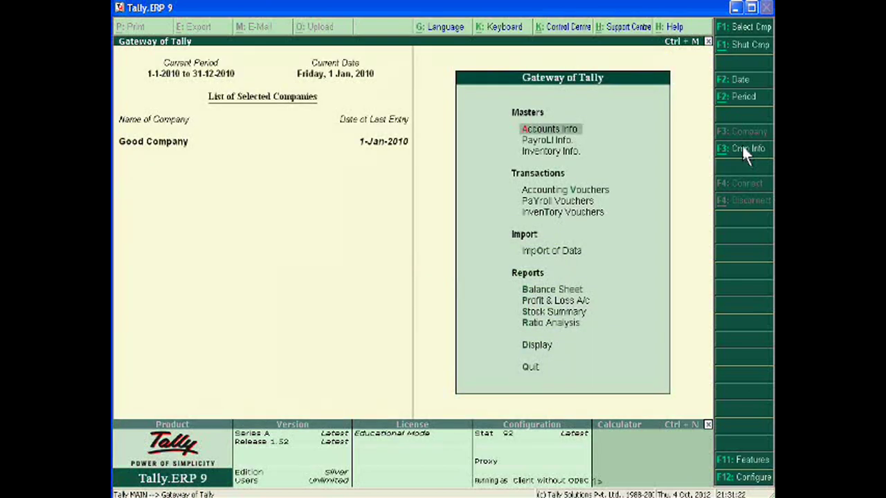
Step: Compare the two ABC Company entries in the list of companies and select ABC Company - (07-08)
{"action": "left_click", "coordinate": [742, 147]}
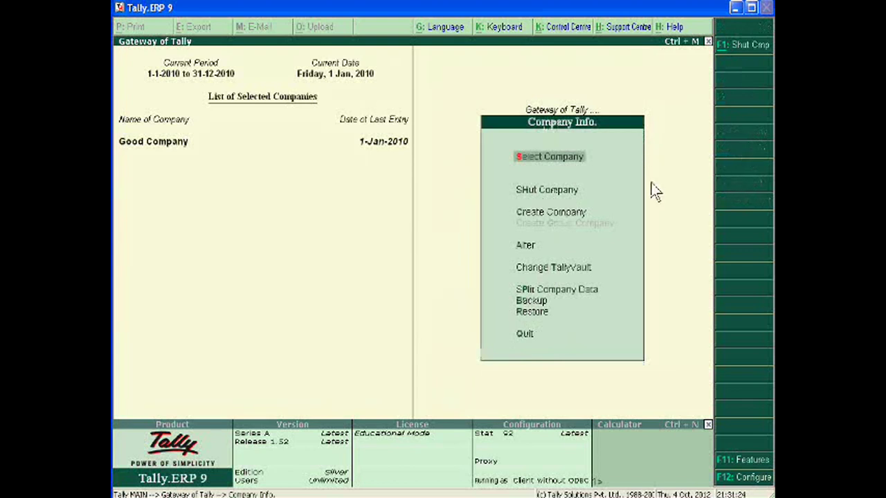
{"action": "left_click", "coordinate": [571, 158]}
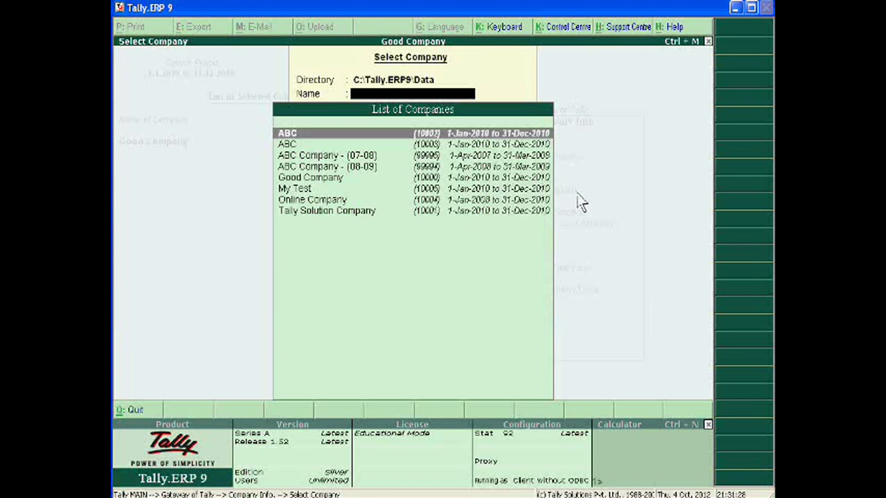
{"action": "key", "text": "Down"}
{"action": "key", "text": "Down"}
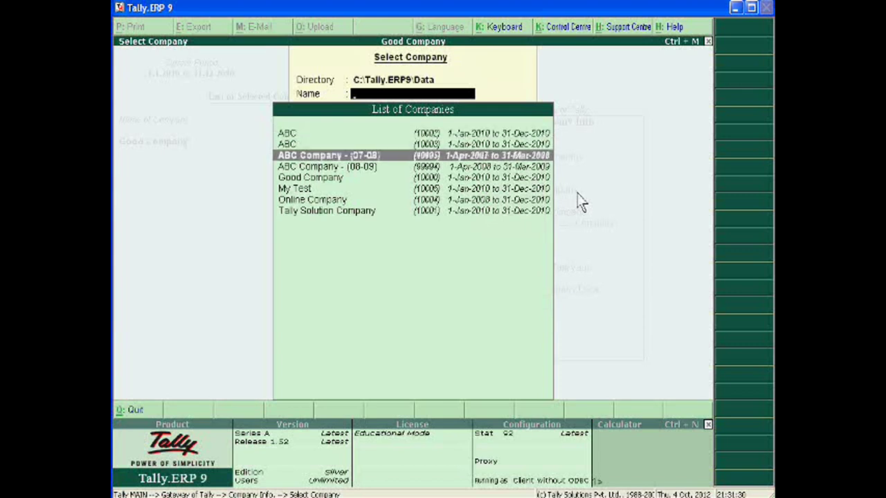
{"action": "key", "text": "Down"}
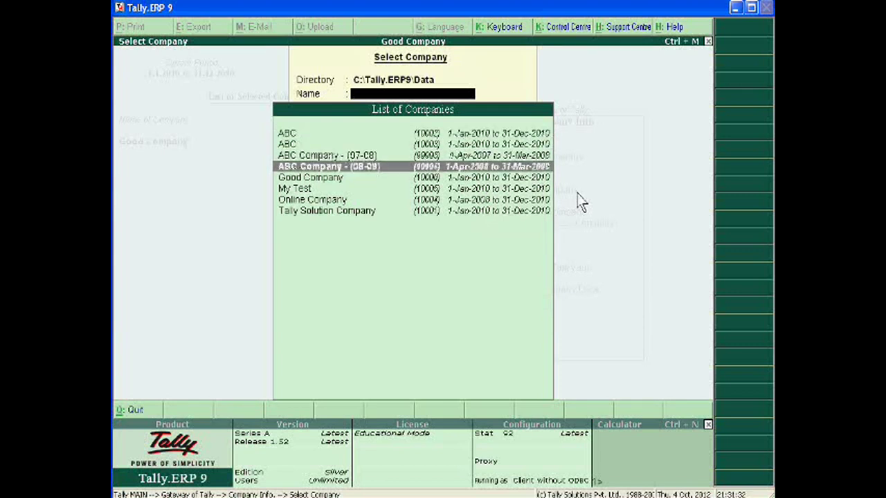
{"action": "key", "text": "Up"}
{"action": "key", "text": "Down"}
{"action": "key", "text": "Up"}
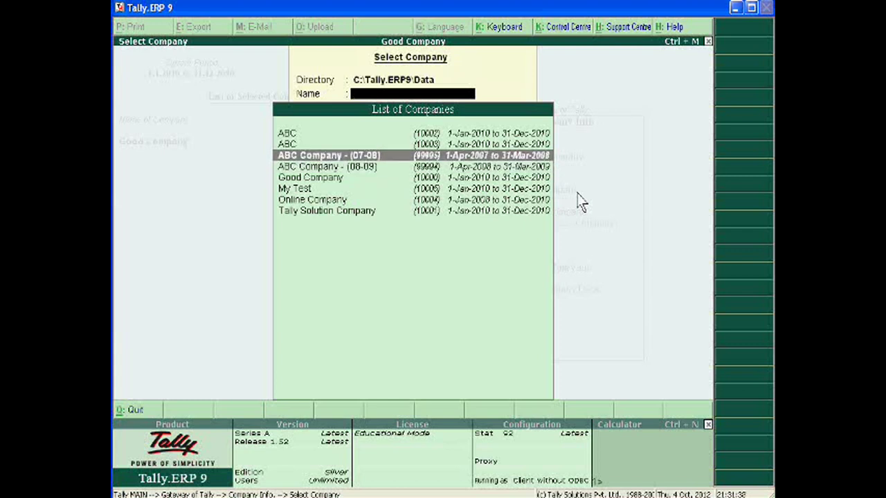
{"action": "key", "text": "Down"}
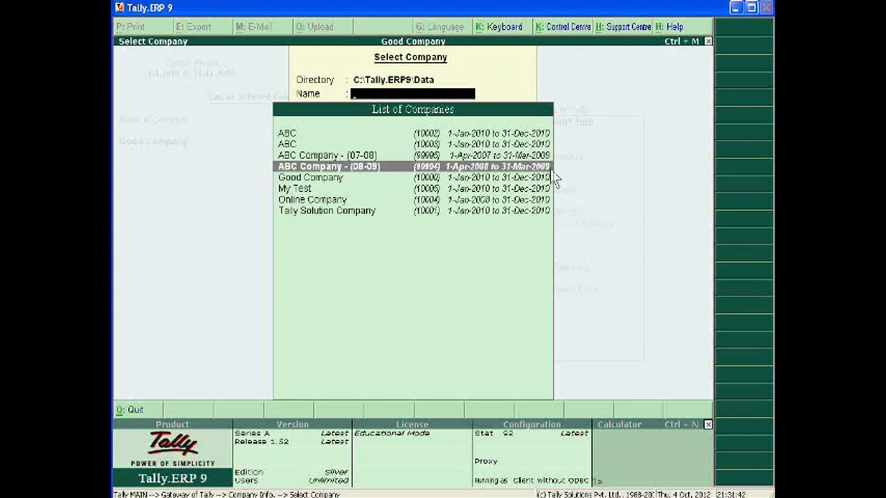
{"action": "key", "text": "Up"}
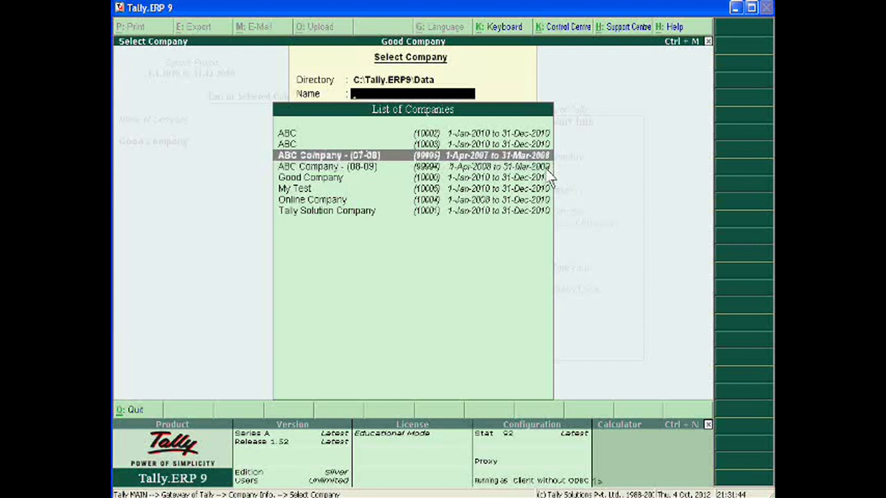
{"action": "key", "text": "Return"}
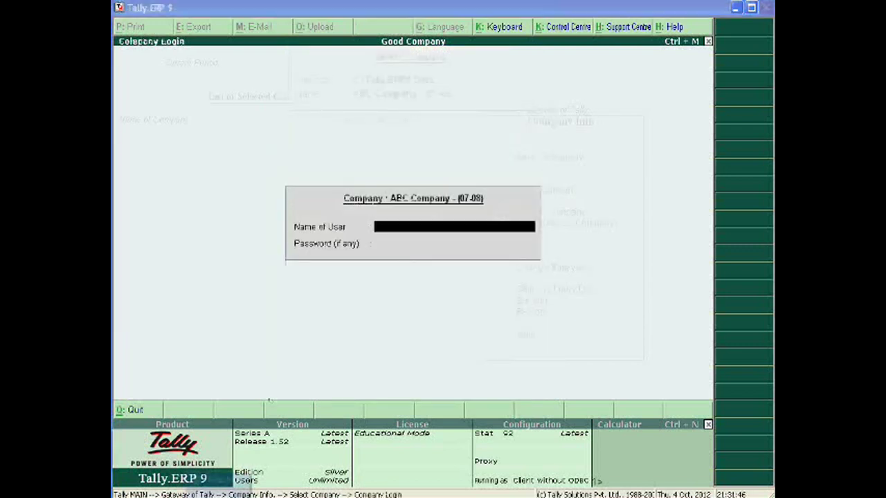
Step: Look up the previous-year company's login in the Read Me notes and log in with its user name and password
{"action": "left_click", "coordinate": [220, 487]}
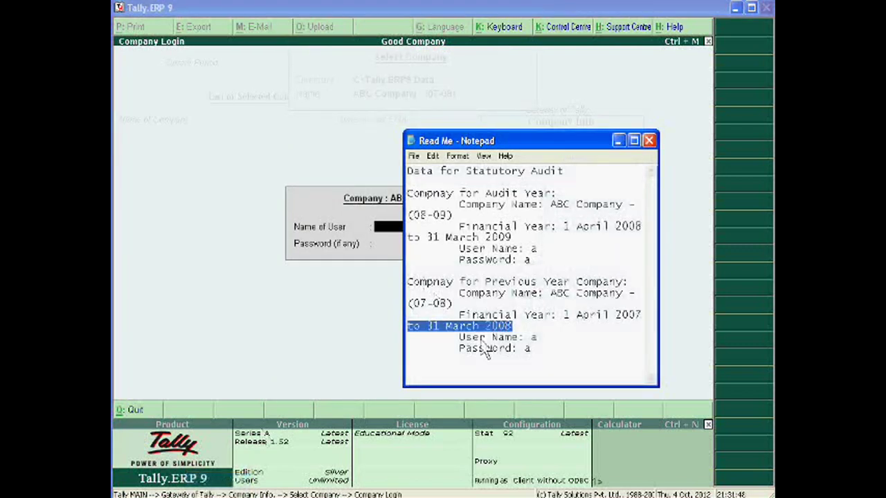
{"action": "double_click", "coordinate": [533, 338]}
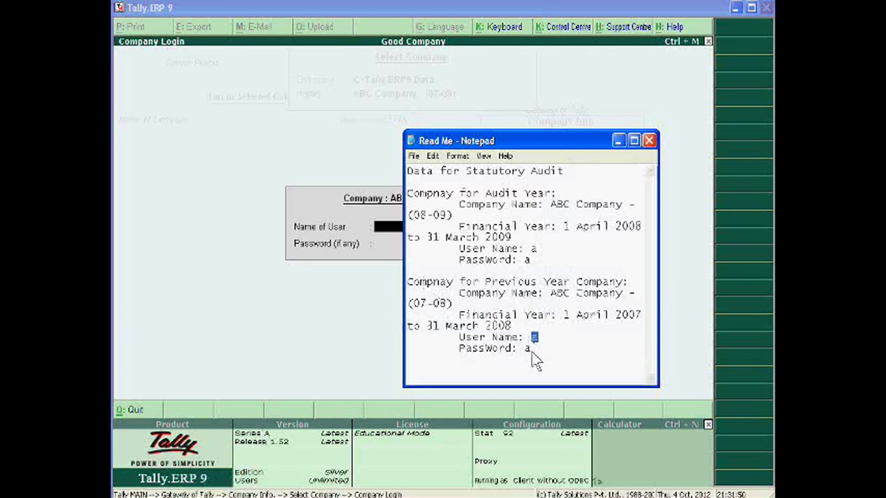
{"action": "left_click", "coordinate": [388, 234]}
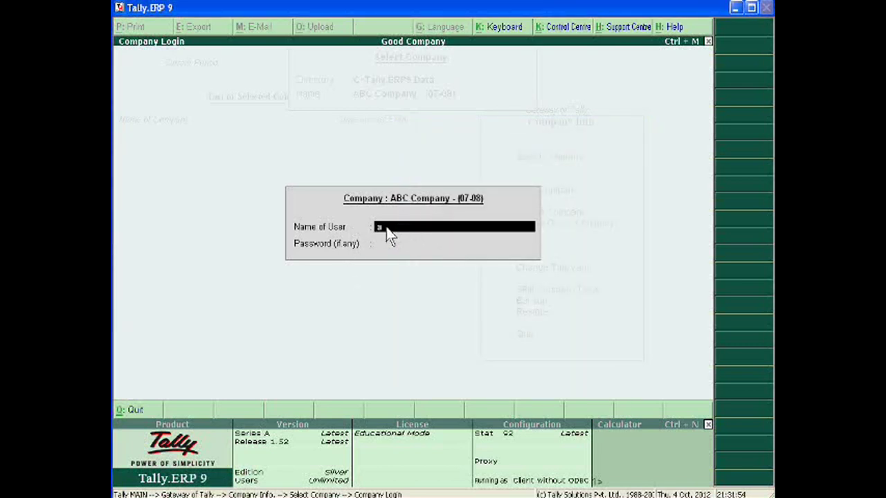
{"action": "key", "text": "Return"}
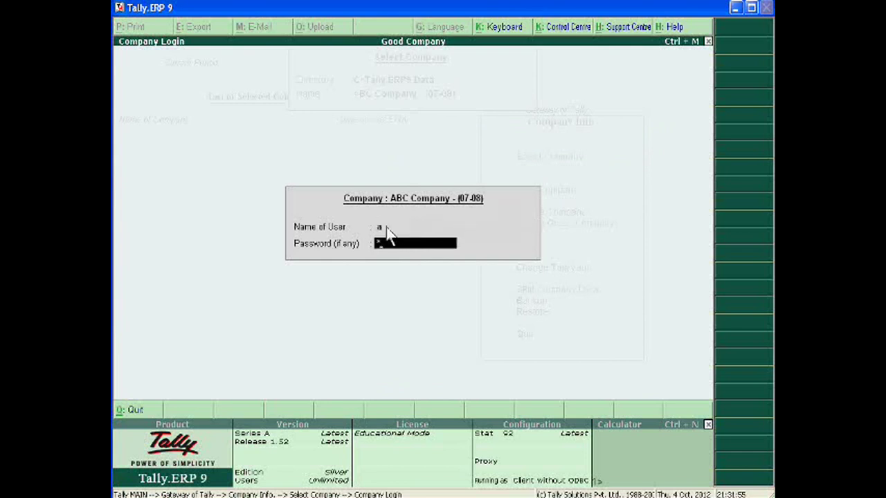
{"action": "key", "text": "Return"}
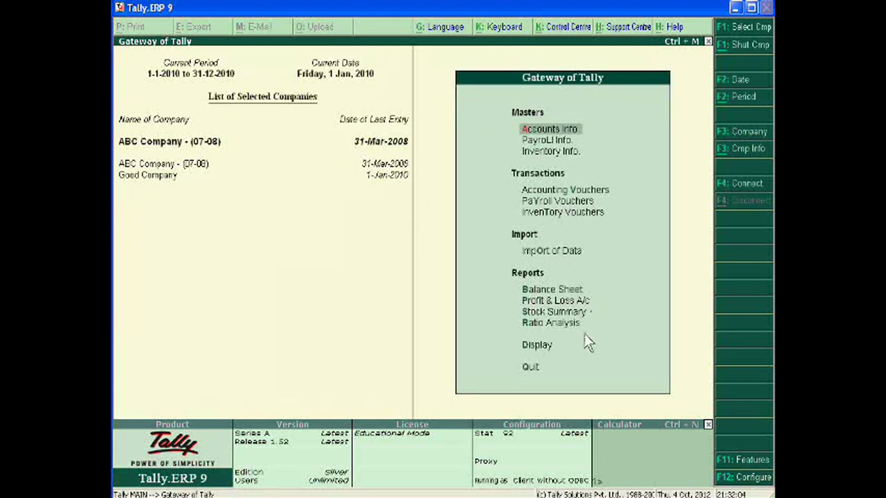
Step: View the Balance Sheet of ABC Company - (07-08) in detailed form, then return to the Gateway of Tally
{"action": "key", "text": "Down"}
{"action": "key", "text": "Down"}
{"action": "key", "text": "Down"}
{"action": "key", "text": "Down"}
{"action": "key", "text": "Down"}
{"action": "key", "text": "Down"}
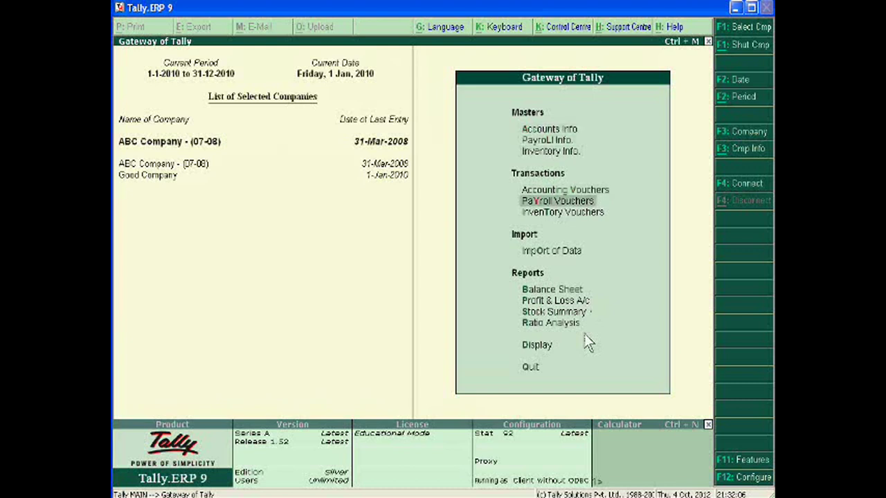
{"action": "key", "text": "Down"}
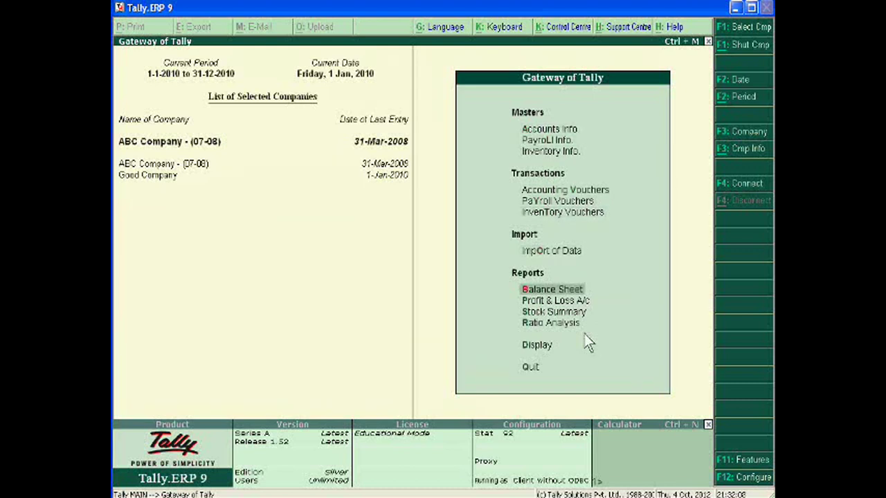
{"action": "key", "text": "Return"}
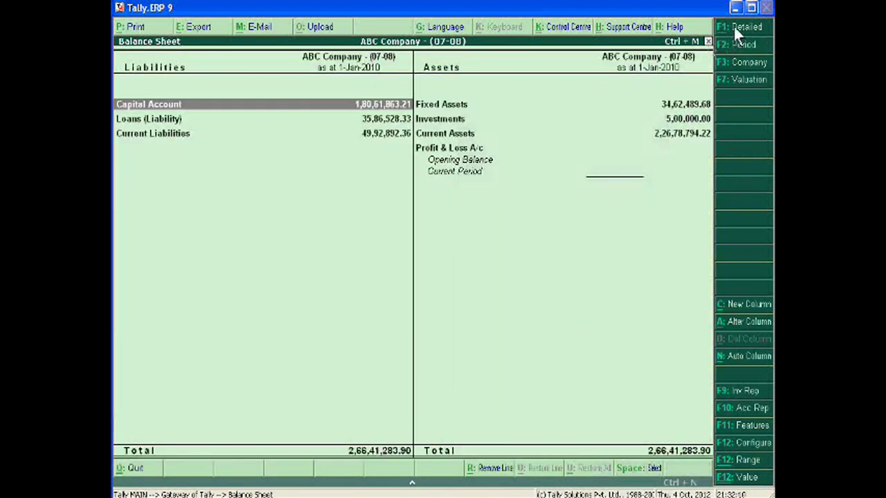
{"action": "left_click", "coordinate": [734, 29]}
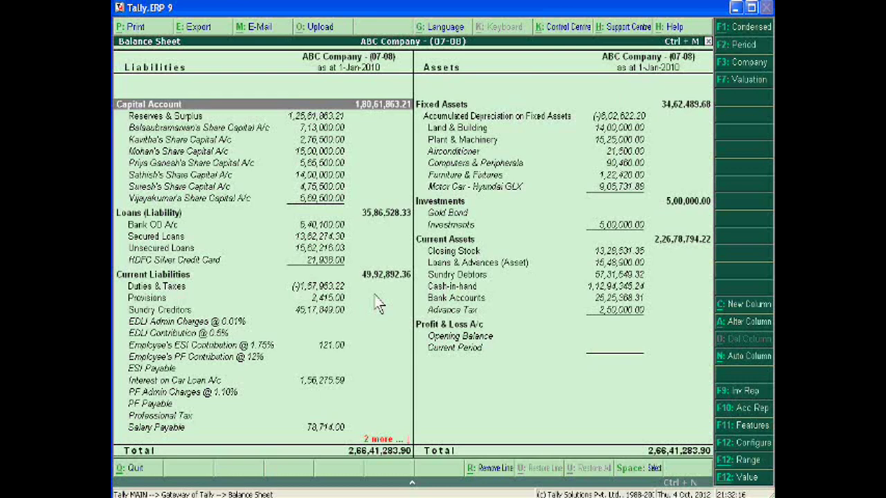
{"action": "key", "text": "Escape"}
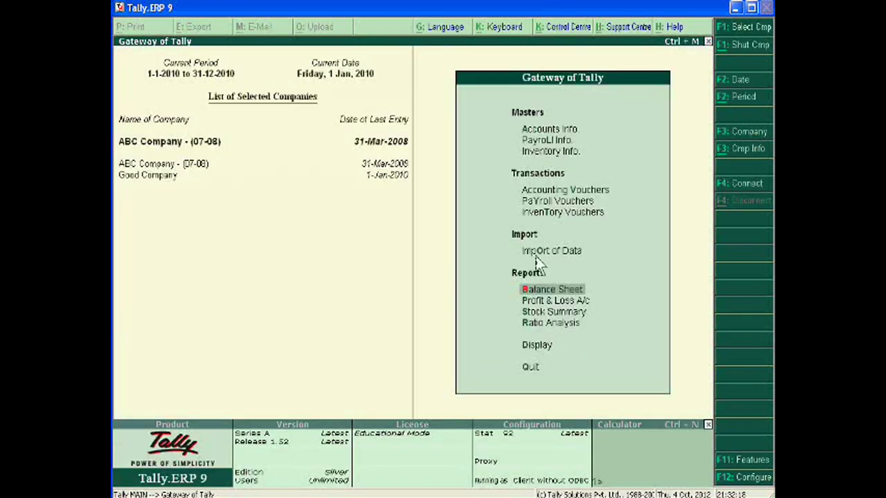
Step: Open the interest calculation reports among the statements of accounts of ABC Company - (07-08)
{"action": "key", "text": "Down"}
{"action": "key", "text": "Down"}
{"action": "key", "text": "Down"}
{"action": "key", "text": "Down"}
{"action": "key", "text": "Return"}
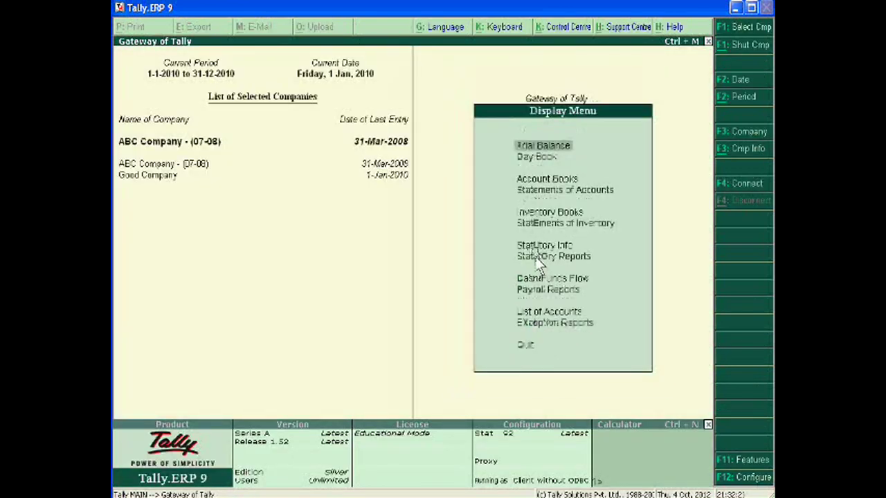
{"action": "key", "text": "Down"}
{"action": "key", "text": "Down"}
{"action": "key", "text": "Down"}
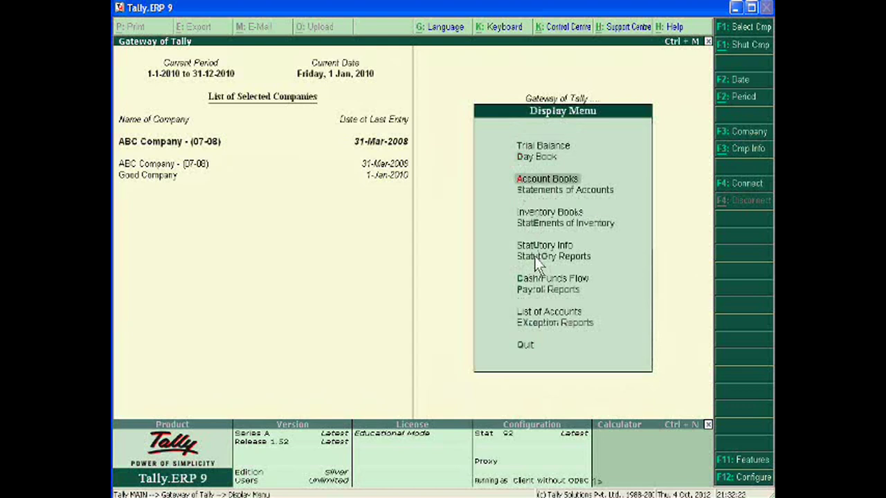
{"action": "key", "text": "Return"}
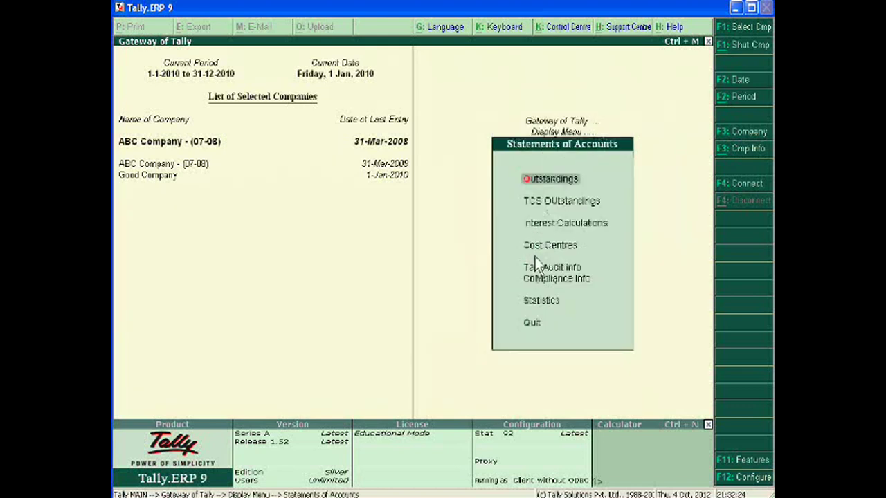
{"action": "key", "text": "Down"}
{"action": "key", "text": "Down"}
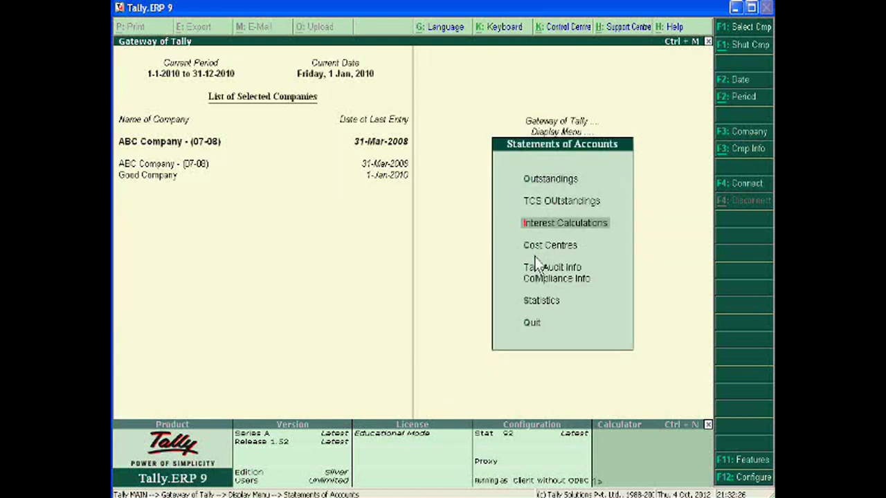
{"action": "key", "text": "Return"}
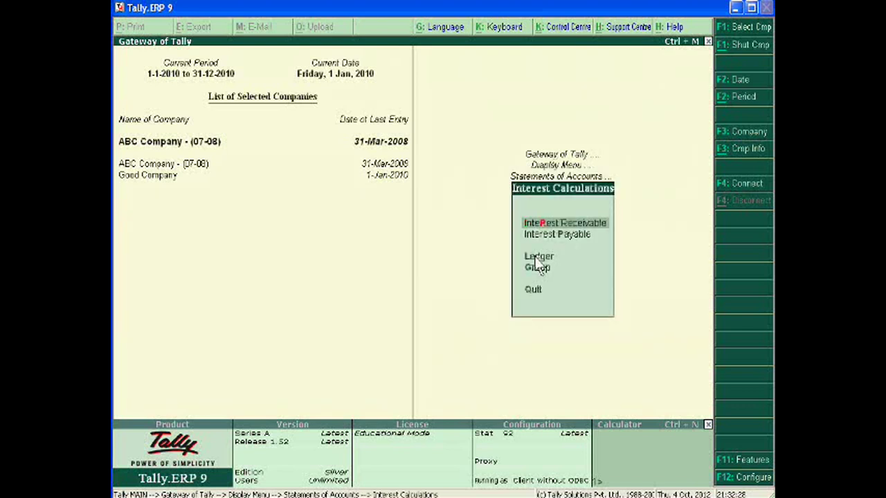
Step: Drill down the Interest Receivable report through Current Assets and Sundry Debtors to the Global Traders ledger interest, then close the report
{"action": "key", "text": "Return"}
{"action": "key", "text": "Return"}
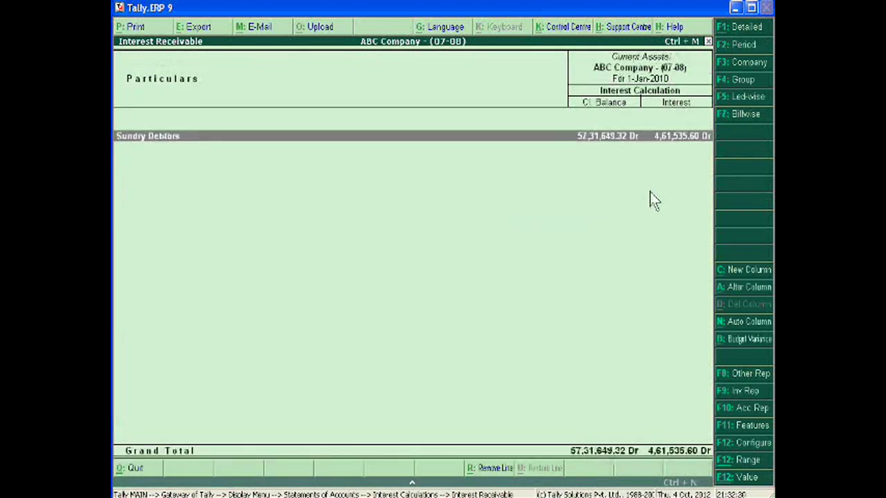
{"action": "key", "text": "Return"}
{"action": "key", "text": "Return"}
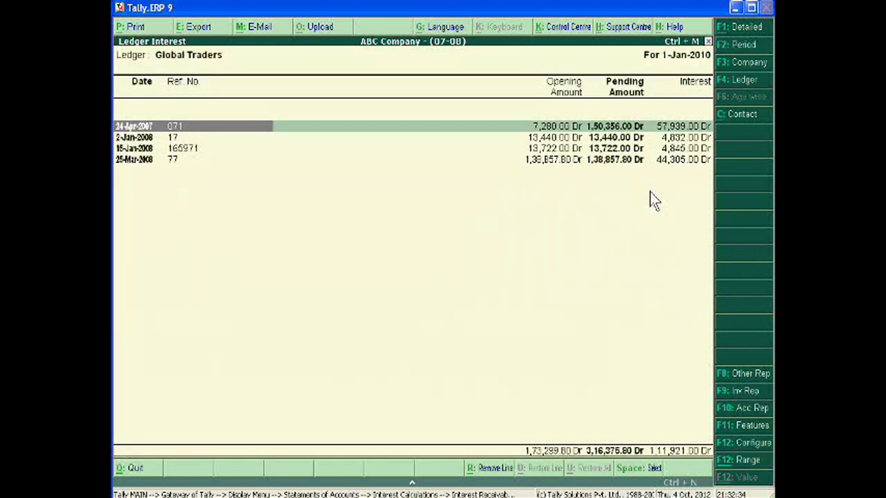
{"action": "key", "text": "Escape"}
{"action": "key", "text": "Escape"}
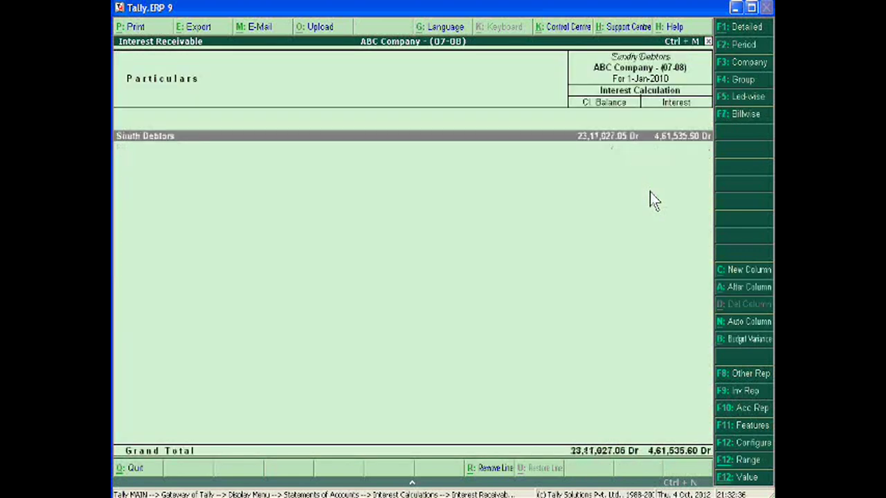
{"action": "key", "text": "Escape"}
{"action": "key", "text": "Escape"}
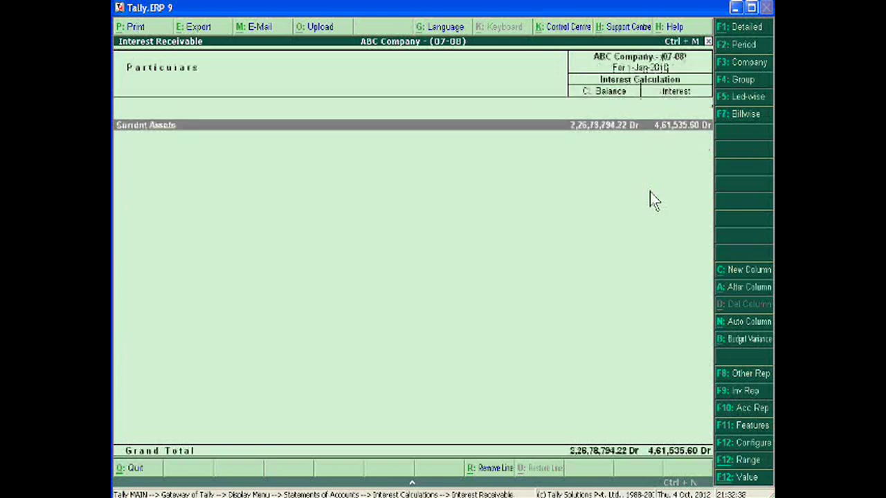
{"action": "key", "text": "Escape"}
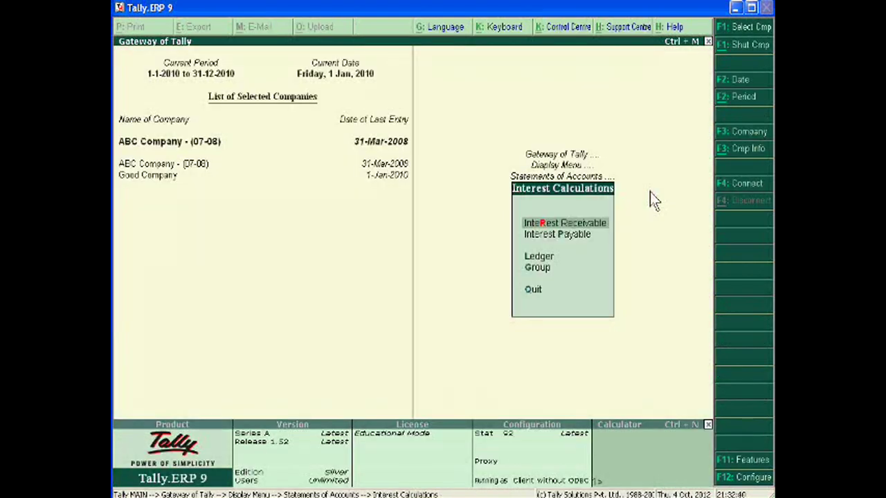
Step: Drill down the Interest Payable report through Secured Loans to the HDFC OD A/c ledger vouchers, then return to the Loans (Liability) breakdown
{"action": "key", "text": "Down"}
{"action": "key", "text": "Return"}
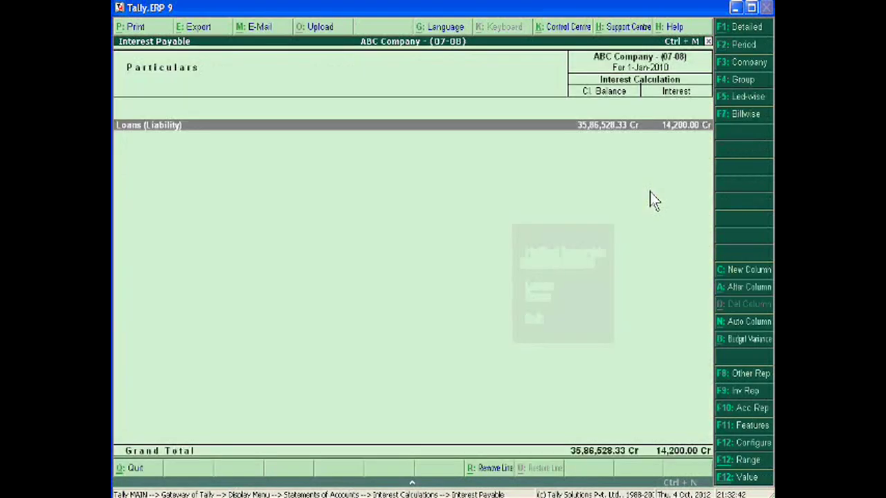
{"action": "key", "text": "Return"}
{"action": "key", "text": "Return"}
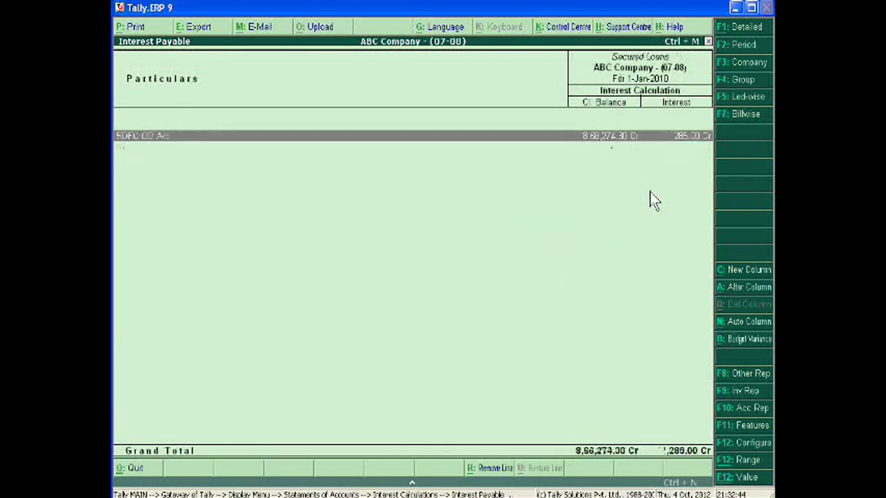
{"action": "key", "text": "Return"}
{"action": "key", "text": "Return"}
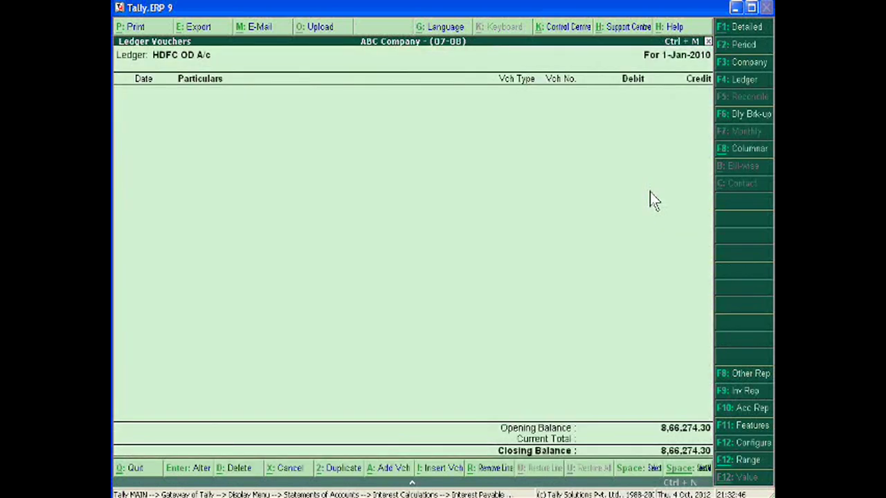
{"action": "key", "text": "Escape"}
{"action": "key", "text": "Escape"}
{"action": "key", "text": "Escape"}
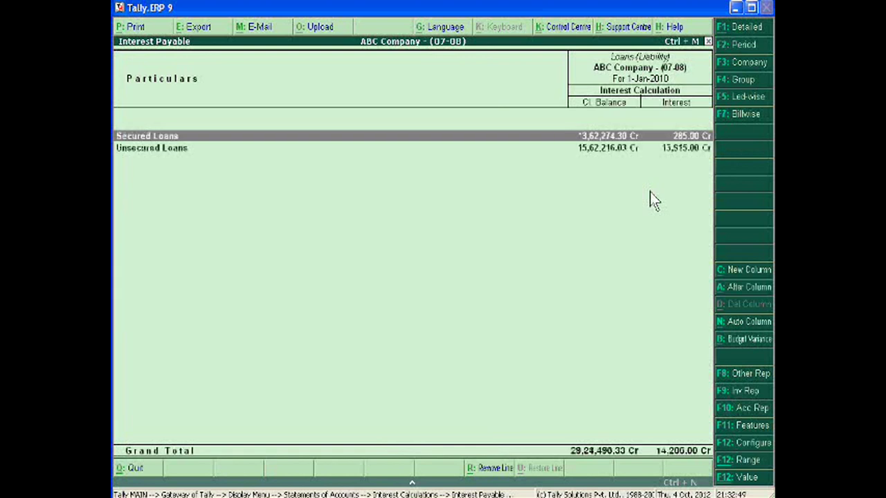
Step: View the DEF Ltd ledger interest under Unsecured Loans, then return to the Statements of Accounts
{"action": "key", "text": "Down"}
{"action": "key", "text": "Return"}
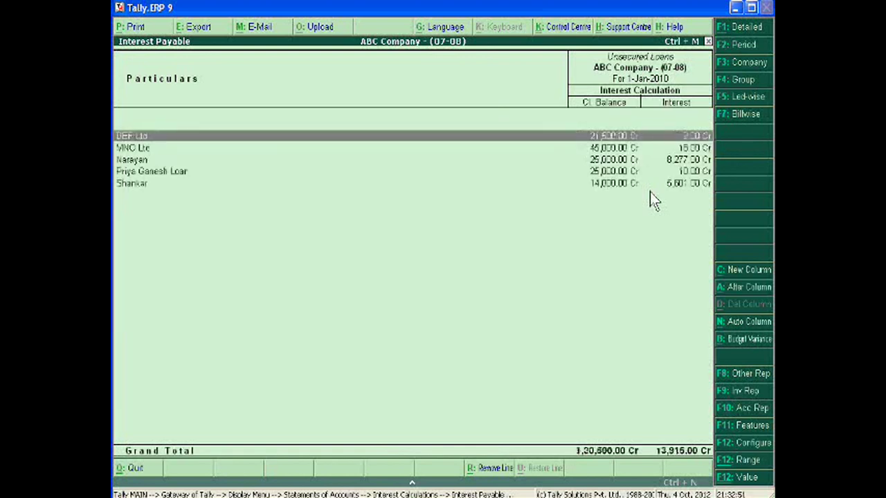
{"action": "key", "text": "Return"}
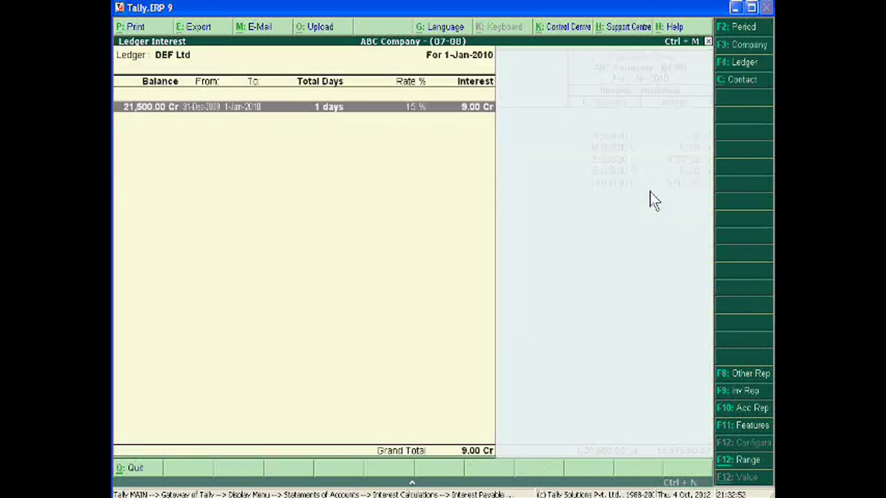
{"action": "key", "text": "Escape"}
{"action": "key", "text": "Escape"}
{"action": "key", "text": "Escape"}
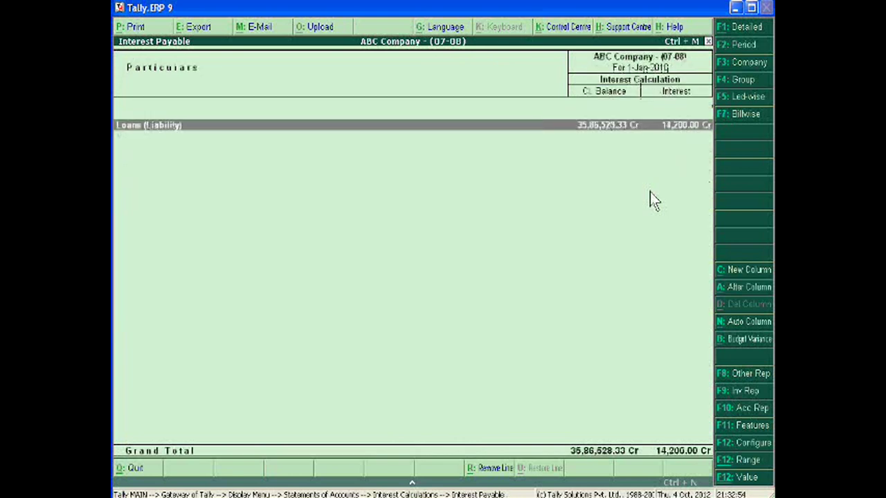
{"action": "key", "text": "Escape"}
{"action": "key", "text": "Escape"}
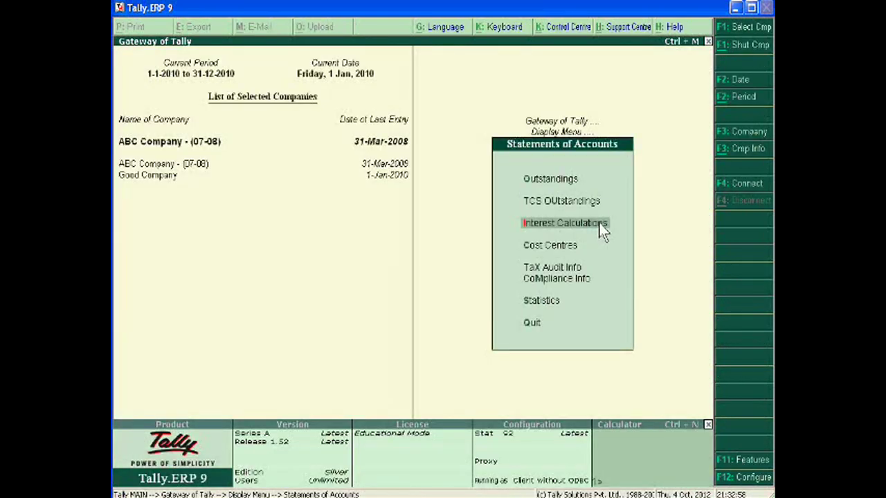
Step: Open the Tax Audit Information report and look through its clauses and audit types
{"action": "key", "text": "Down"}
{"action": "key", "text": "Down"}
{"action": "key", "text": "Return"}
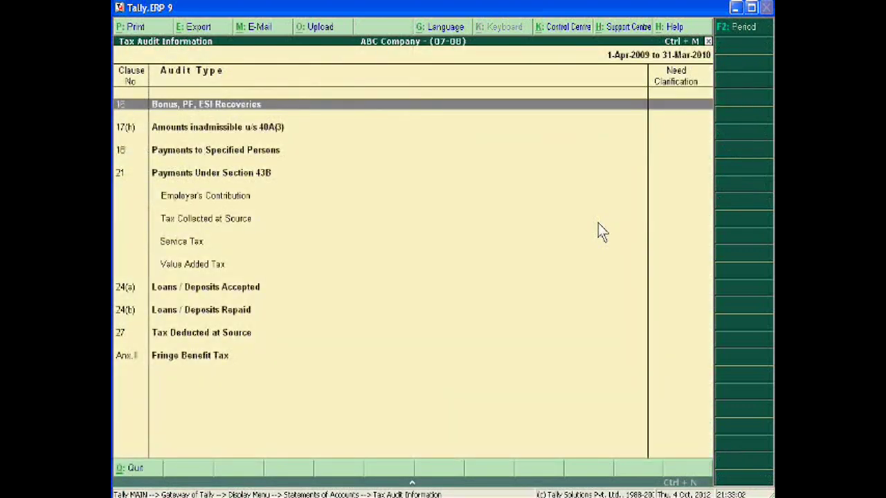
{"action": "key", "text": "Down"}
{"action": "key", "text": "Down"}
{"action": "key", "text": "Down"}
{"action": "key", "text": "Down"}
{"action": "key", "text": "Down"}
{"action": "key", "text": "Down"}
{"action": "key", "text": "Down"}
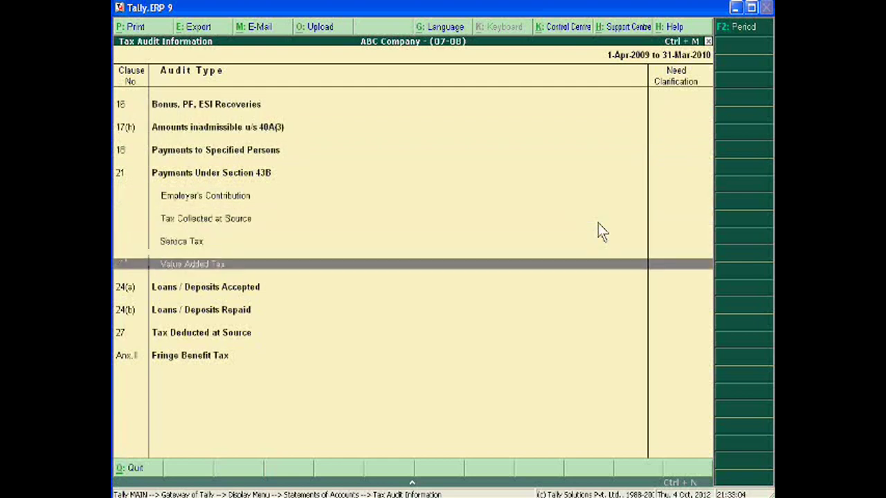
{"action": "key", "text": "Up"}
{"action": "key", "text": "Up"}
{"action": "key", "text": "Up"}
{"action": "key", "text": "Up"}
{"action": "key", "text": "Up"}
{"action": "key", "text": "Up"}
{"action": "key", "text": "Up"}
{"action": "key", "text": "Up"}
{"action": "key", "text": "Up"}
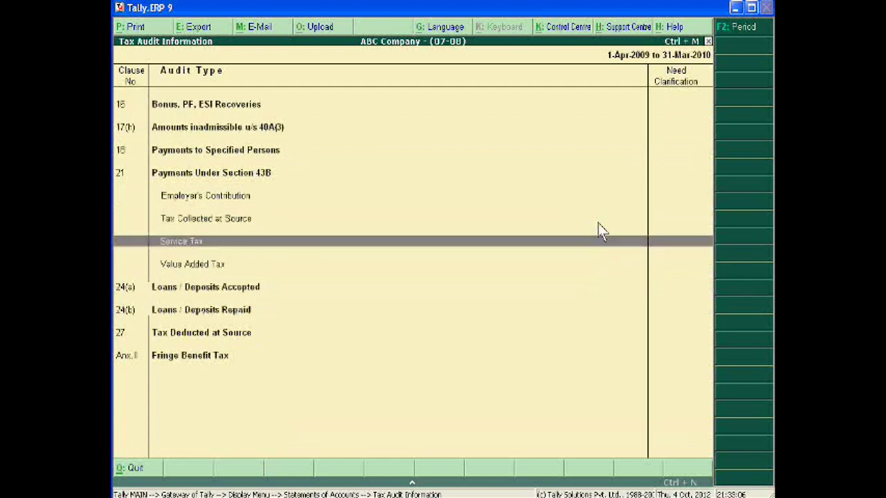
Step: View the audit vouchers for Bonus, PF, ESI Recoveries and Amounts inadmissible u/s 40A(3), then return to the Gateway of Tally
{"action": "key", "text": "Return"}
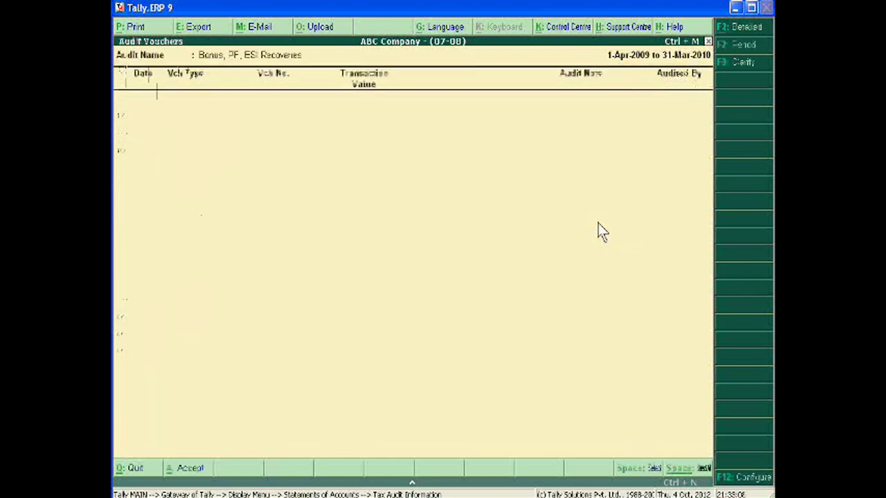
{"action": "key", "text": "Escape"}
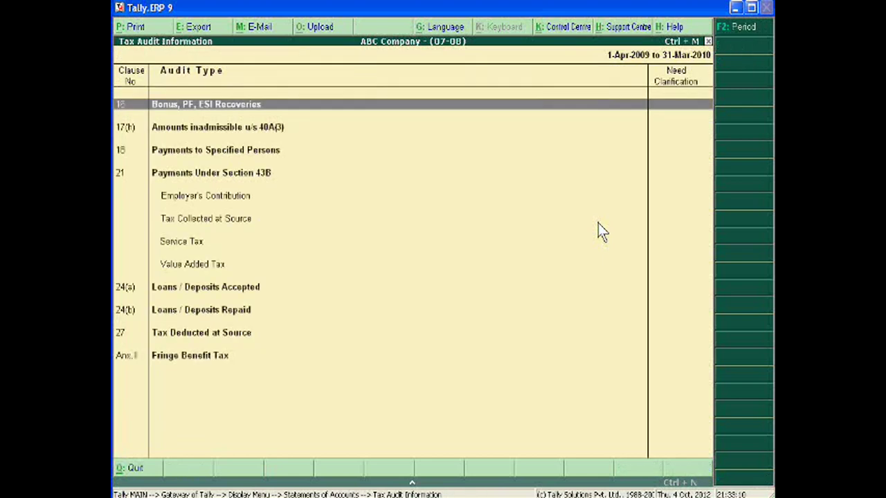
{"action": "key", "text": "Down"}
{"action": "key", "text": "Return"}
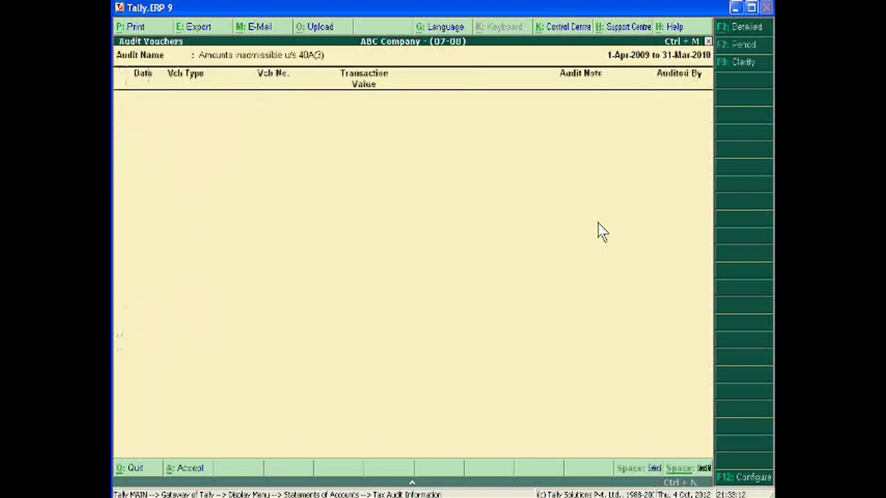
{"action": "key", "text": "Escape"}
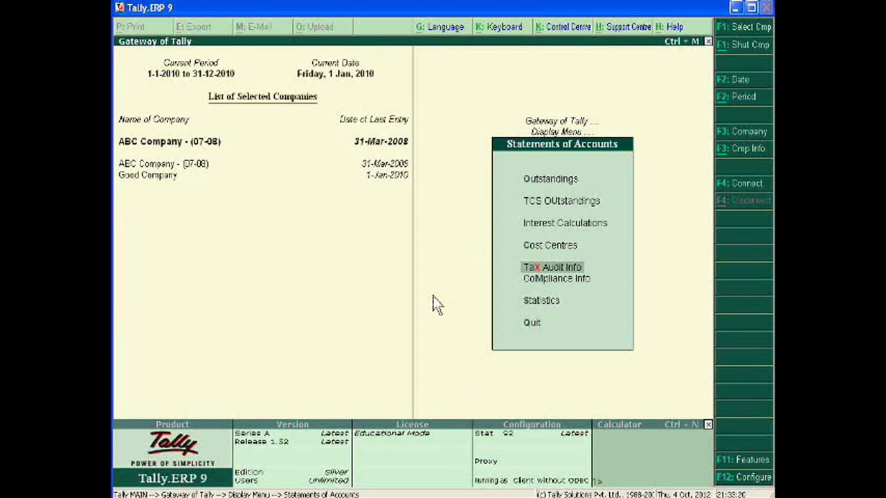
{"action": "key", "text": "Escape"}
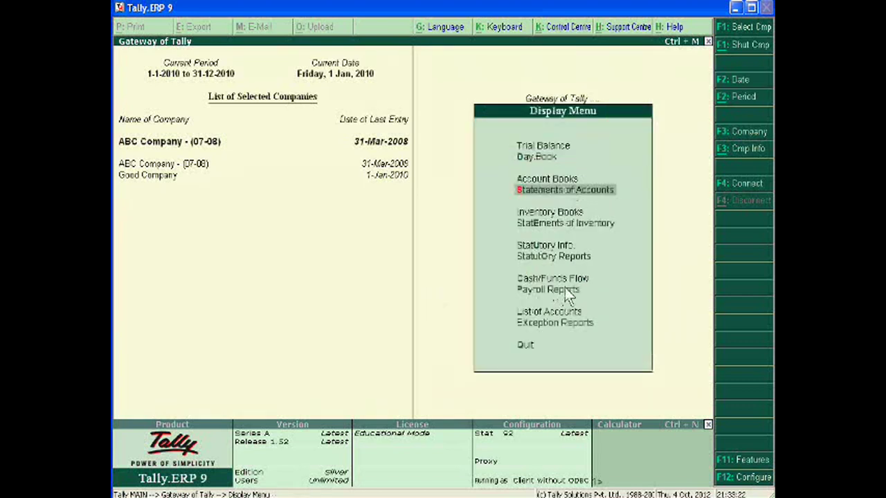
{"action": "key", "text": "Escape"}
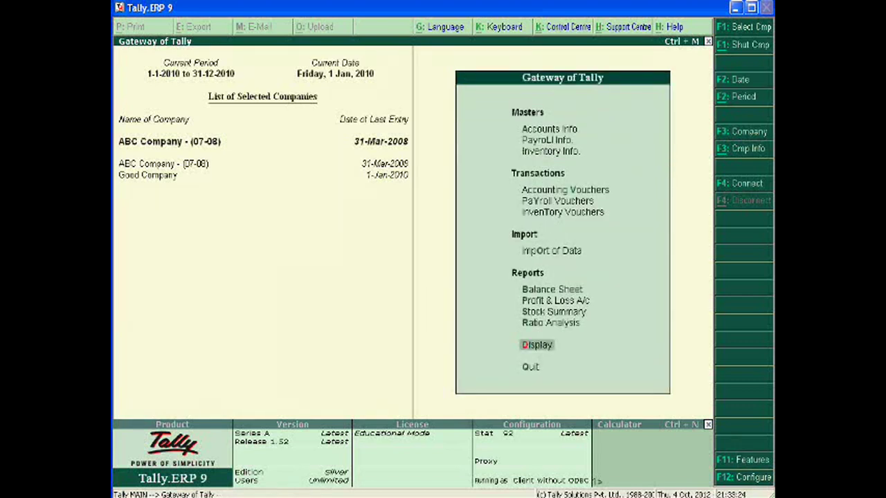